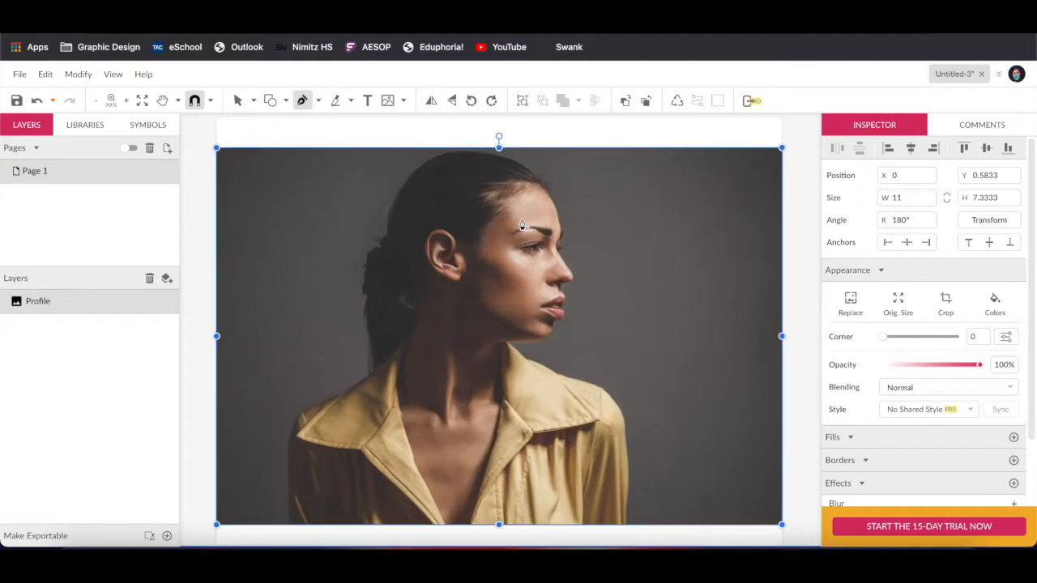
Step: Trace a closed straight-segment path around the woman's face with the Pen tool, from the hairline around the jaw and up the profile
{"action": "scroll", "coordinate": [522, 226], "scroll_direction": "up", "scroll_amount": 1}
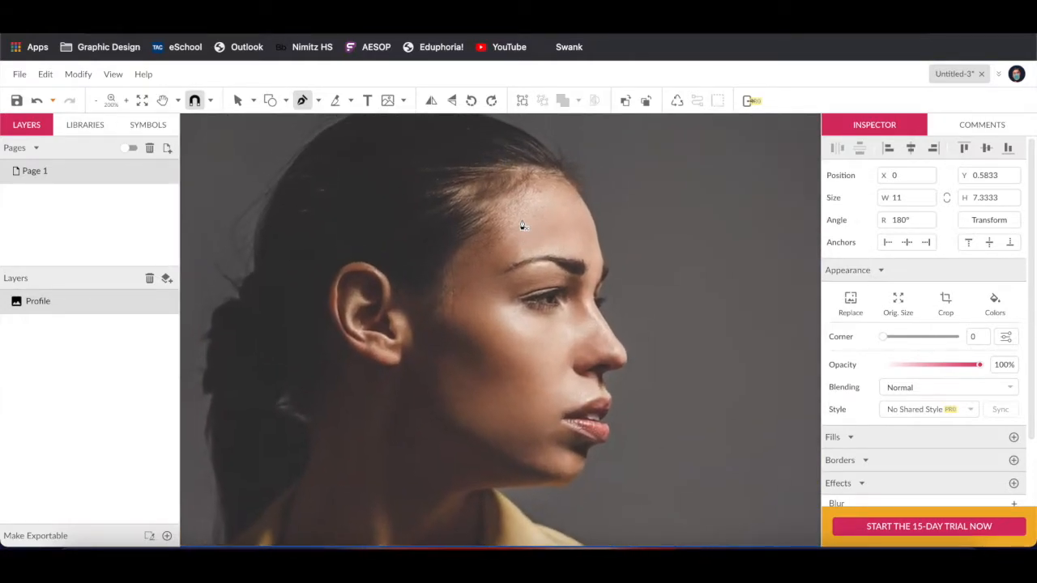
{"action": "left_click", "coordinate": [529, 174]}
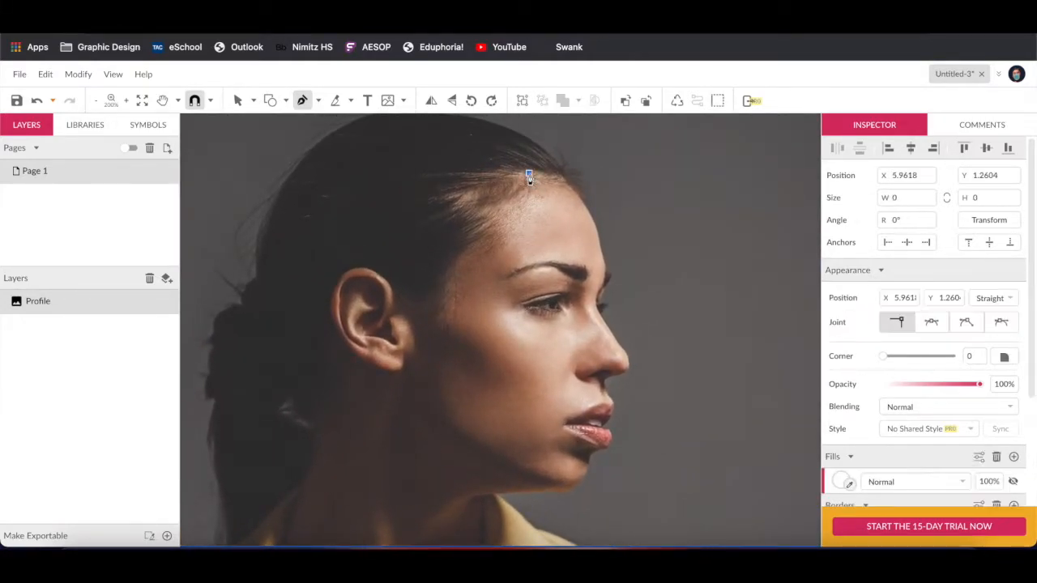
{"action": "left_click", "coordinate": [478, 239]}
{"action": "left_click", "coordinate": [445, 276]}
{"action": "left_click", "coordinate": [442, 320]}
{"action": "left_click", "coordinate": [442, 355]}
{"action": "left_click", "coordinate": [436, 390]}
{"action": "left_click", "coordinate": [436, 420]}
{"action": "left_click", "coordinate": [455, 454]}
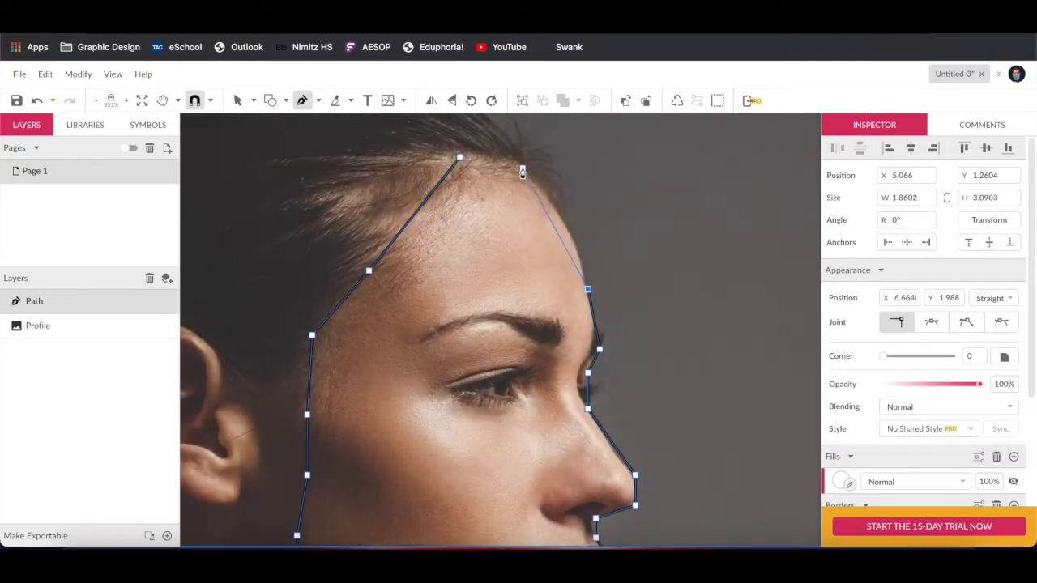
{"action": "left_click", "coordinate": [521, 164]}
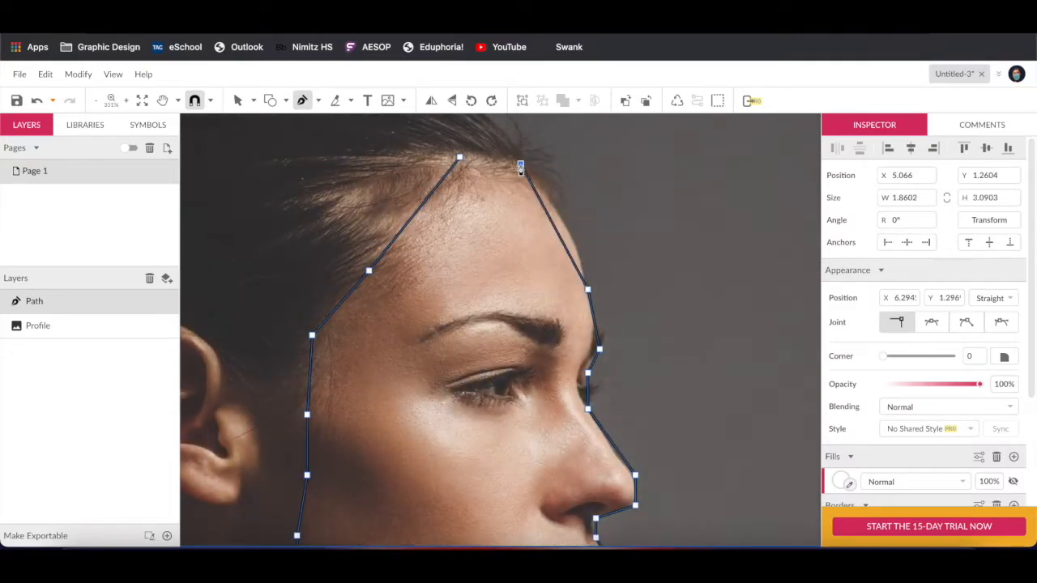
{"action": "left_click", "coordinate": [460, 159]}
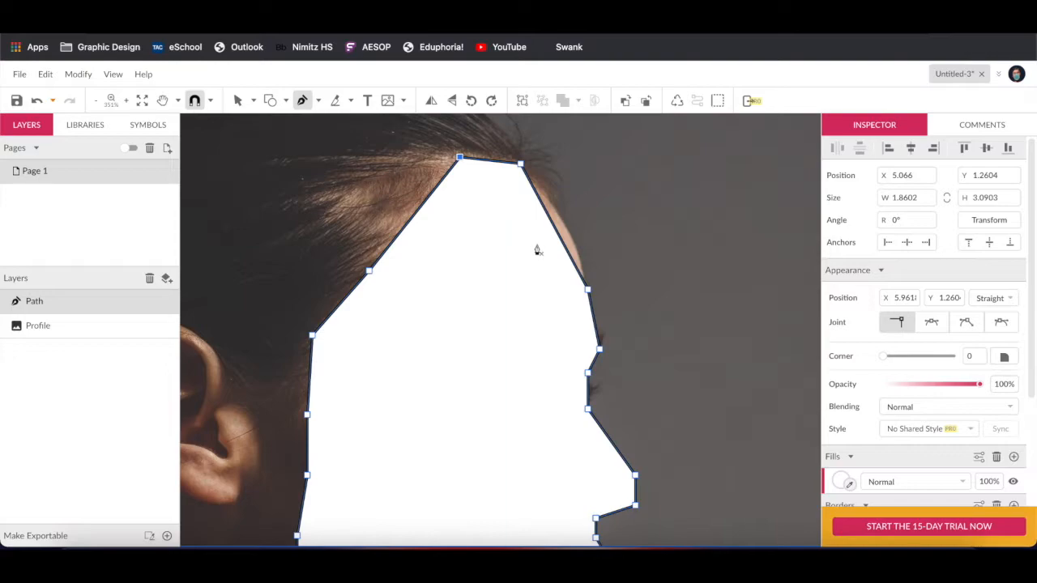
Step: Hide the face path's border and set its fill opacity to 75%
{"action": "scroll", "coordinate": [734, 331], "scroll_direction": "right", "scroll_amount": 1}
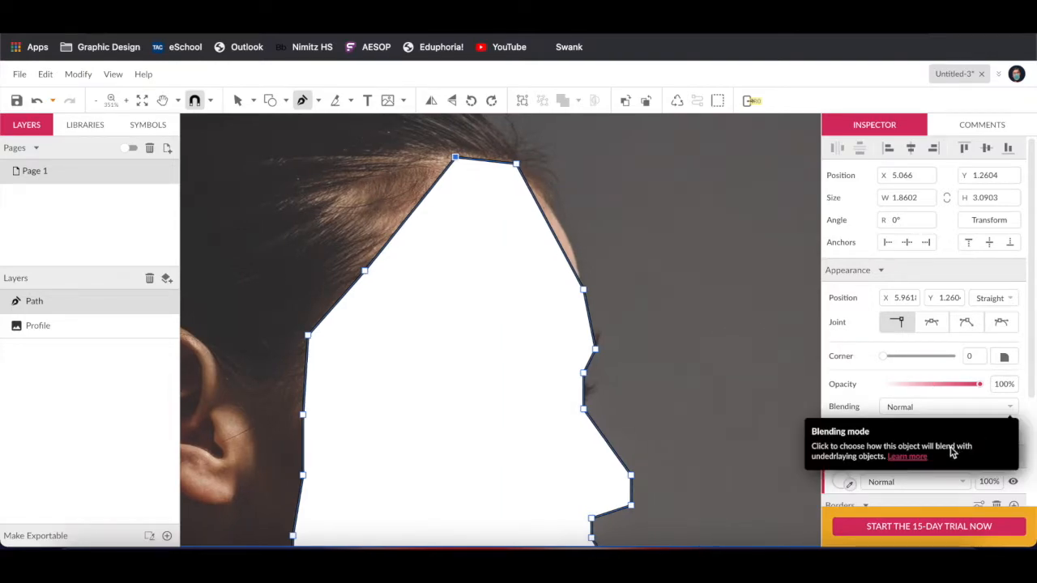
{"action": "scroll", "coordinate": [915, 489], "scroll_direction": "down", "scroll_amount": 2}
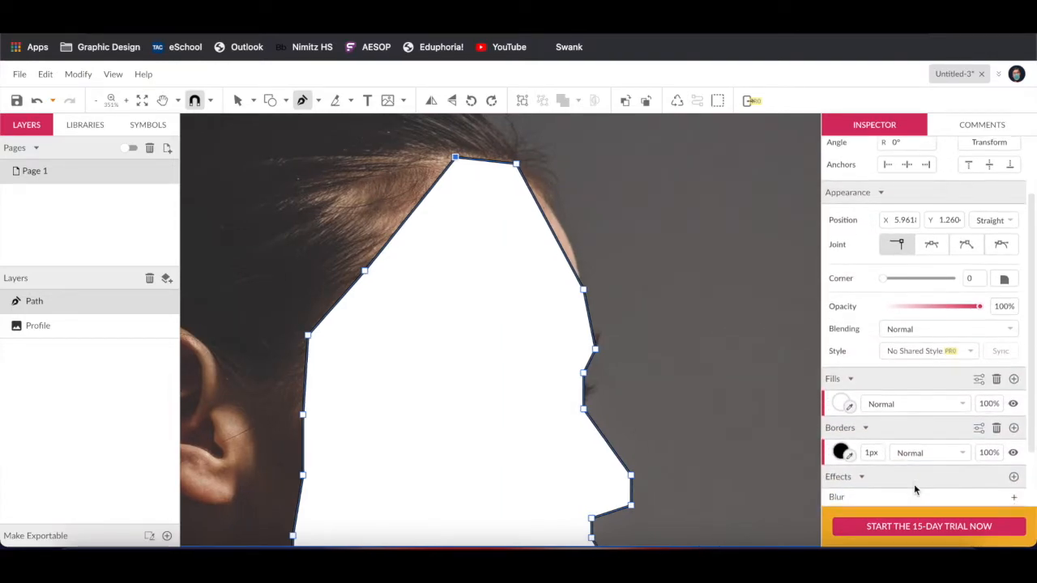
{"action": "left_click", "coordinate": [1013, 453]}
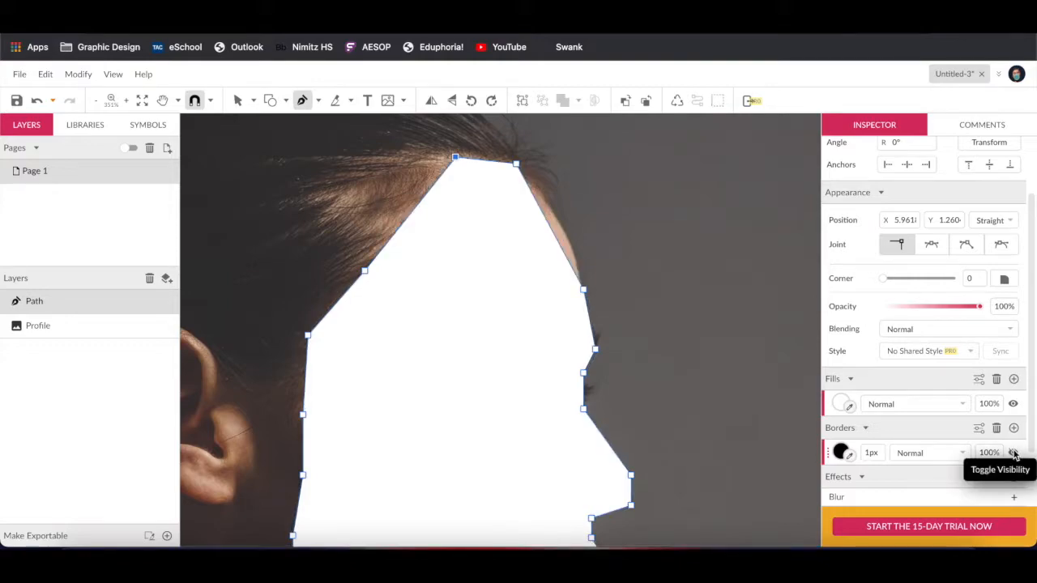
{"action": "left_click", "coordinate": [989, 404]}
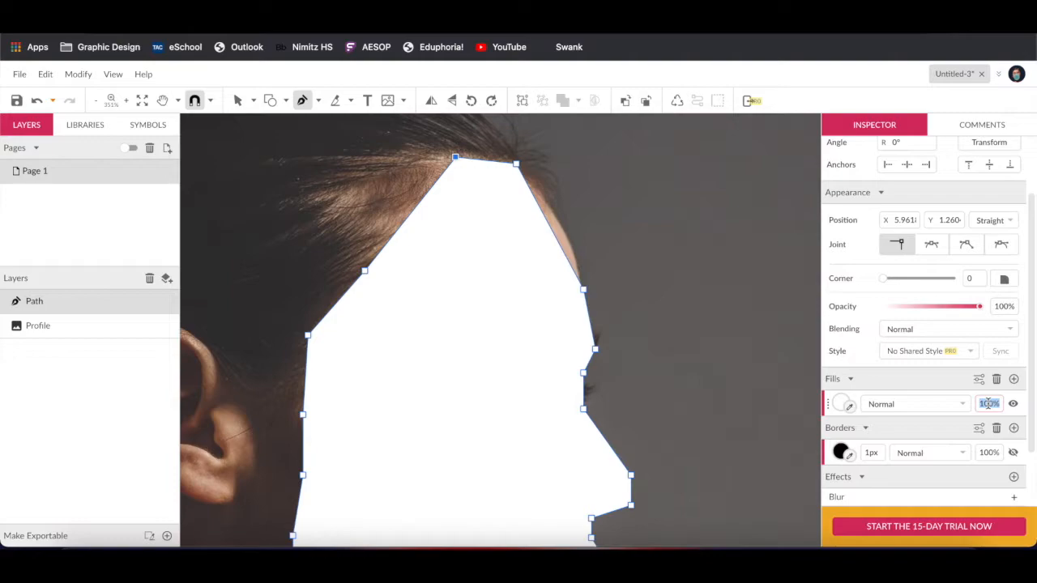
{"action": "type", "text": "75"}
{"action": "scroll", "coordinate": [664, 208], "scroll_direction": "right", "scroll_amount": 1}
{"action": "scroll", "coordinate": [568, 224], "scroll_direction": "right", "scroll_amount": 1}
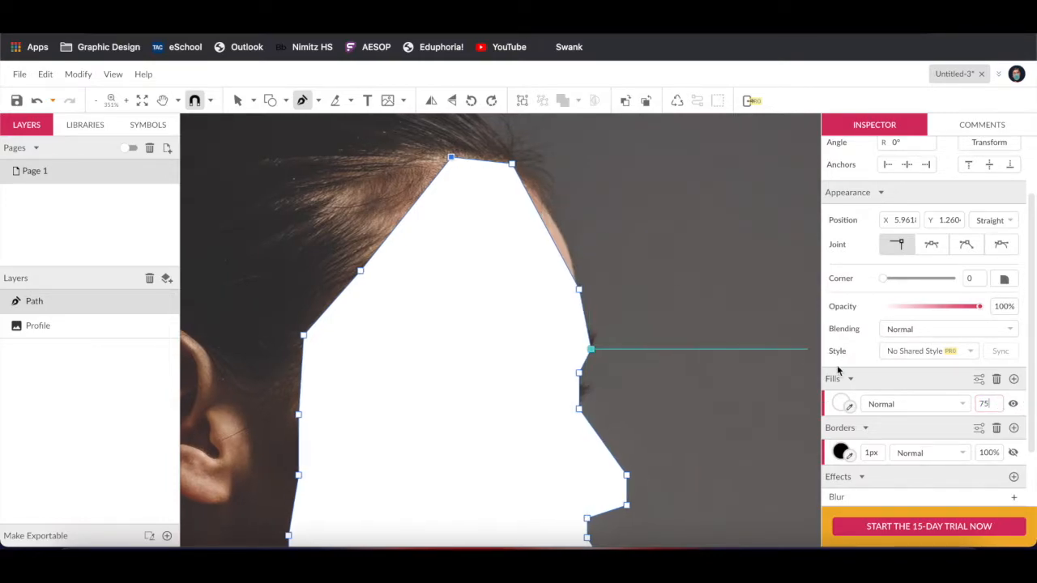
{"action": "key", "text": "Return"}
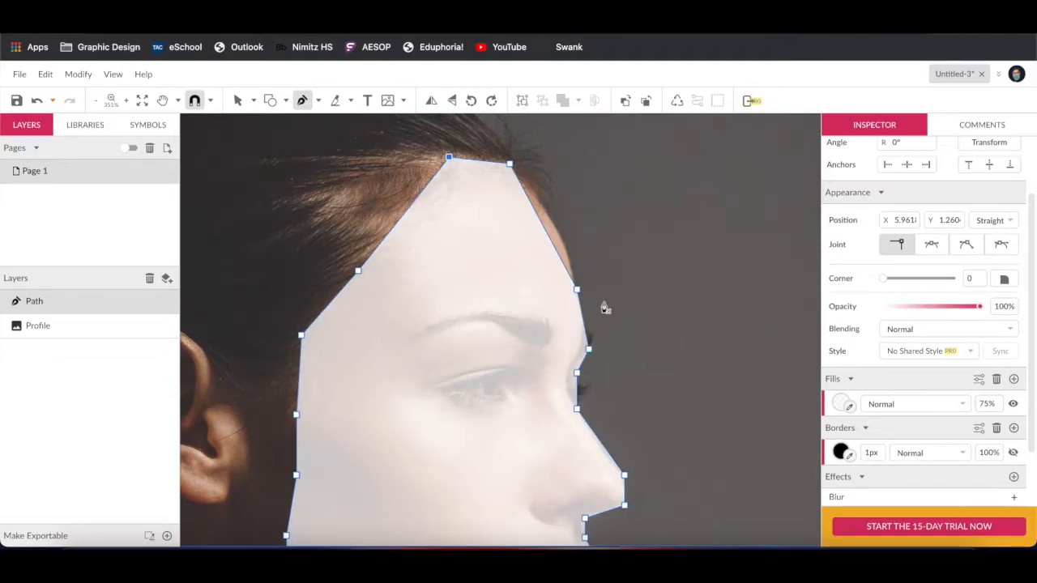
Step: Bend the path's straight segments with the Subselect tool so they follow the curves of the forehead, nose and lips
{"action": "scroll", "coordinate": [405, 195], "scroll_direction": "up", "scroll_amount": 1}
{"action": "scroll", "coordinate": [311, 123], "scroll_direction": "up", "scroll_amount": 1}
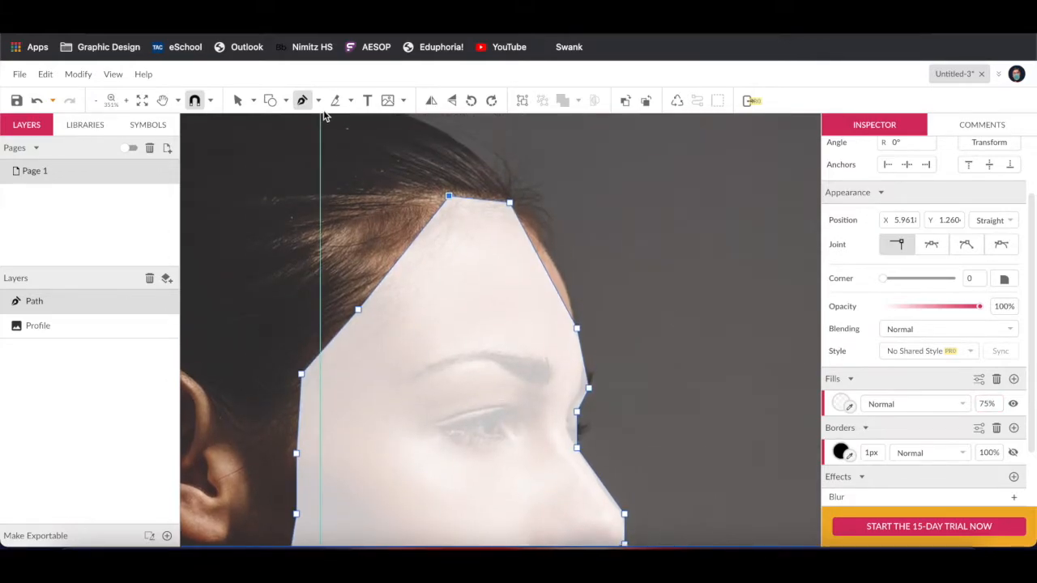
{"action": "left_click", "coordinate": [254, 100]}
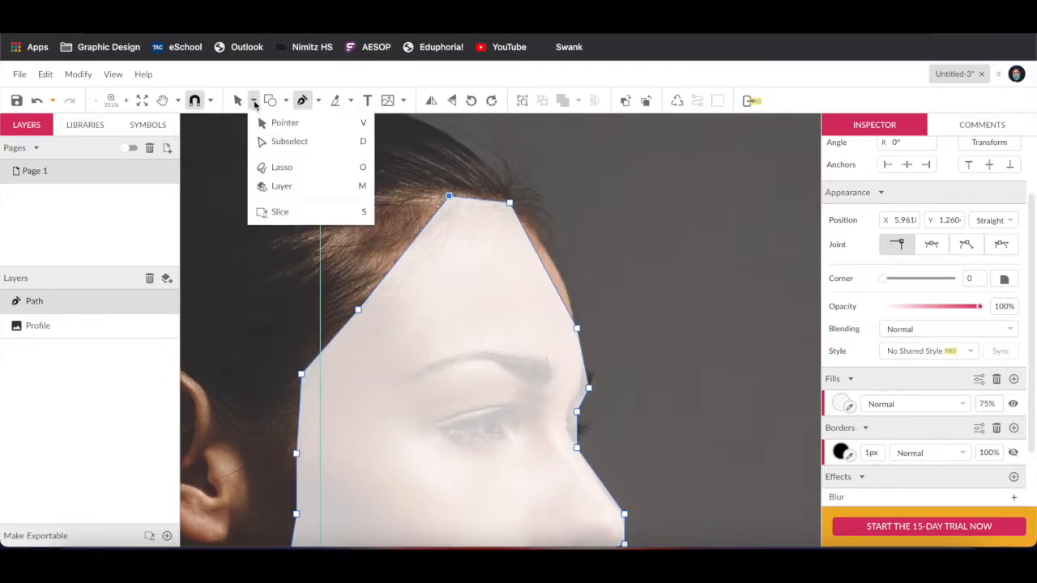
{"action": "left_click", "coordinate": [285, 141]}
{"action": "scroll", "coordinate": [532, 281], "scroll_direction": "up", "scroll_amount": 2}
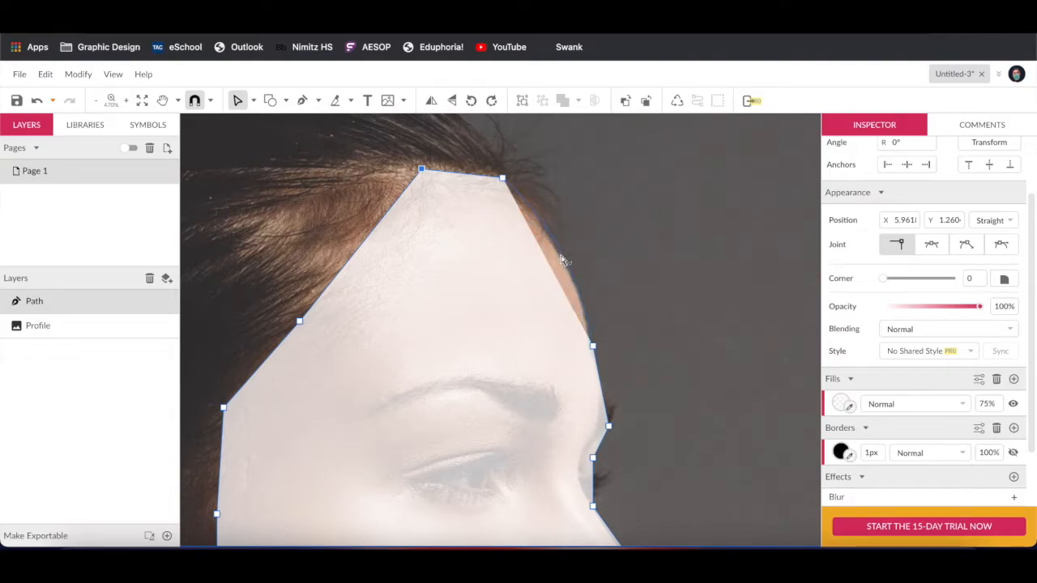
{"action": "scroll", "coordinate": [587, 320], "scroll_direction": "down", "scroll_amount": 5}
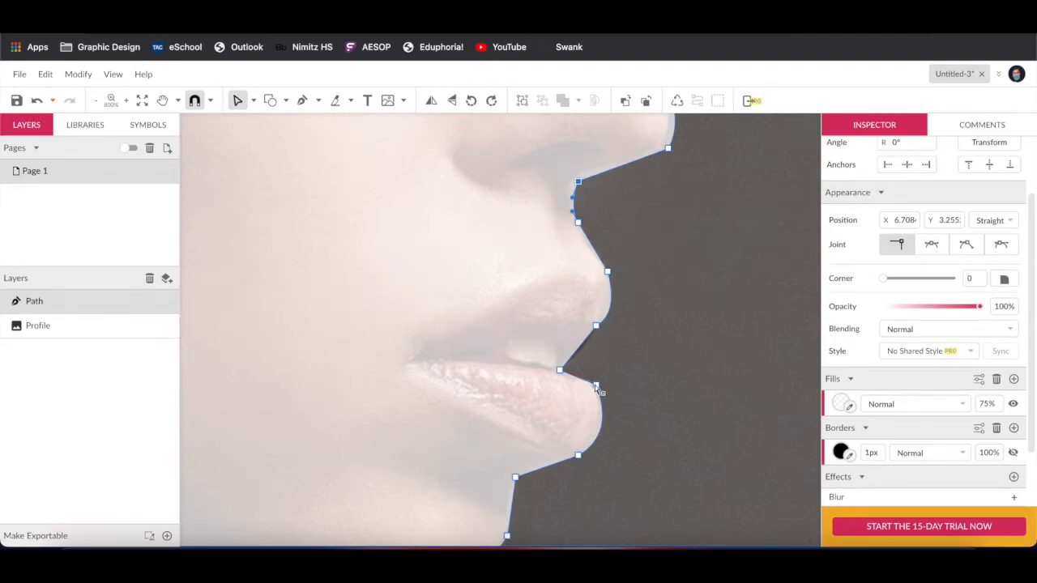
Step: Delete the path node at the top of the lower lip and nudge the node beneath the lip to fit its contour
{"action": "left_click", "coordinate": [597, 387]}
{"action": "key", "text": "Delete"}
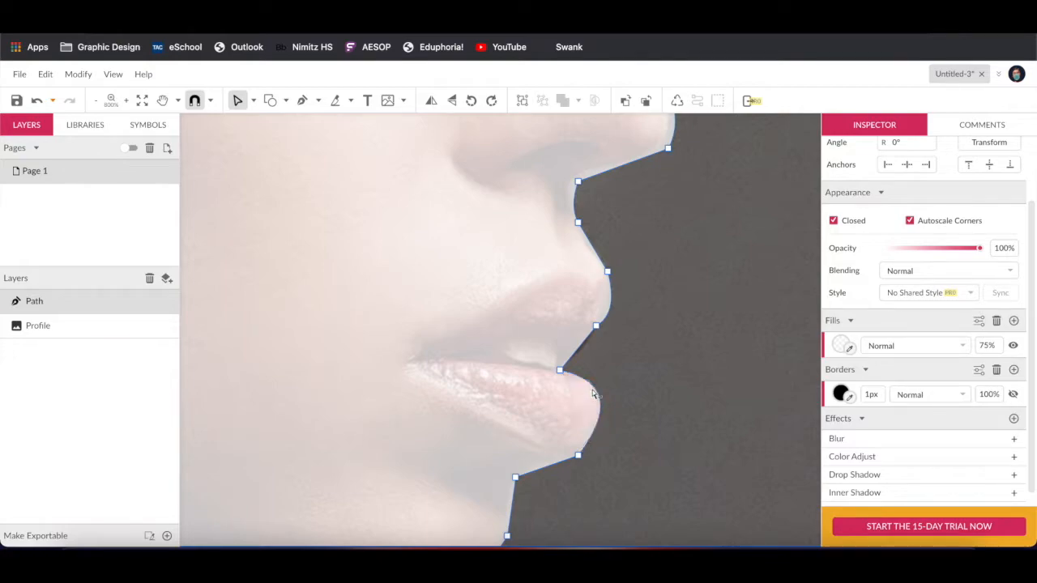
{"action": "left_click", "coordinate": [578, 456]}
{"action": "left_click_drag", "start_coordinate": [579, 456], "coordinate": [575, 459]}
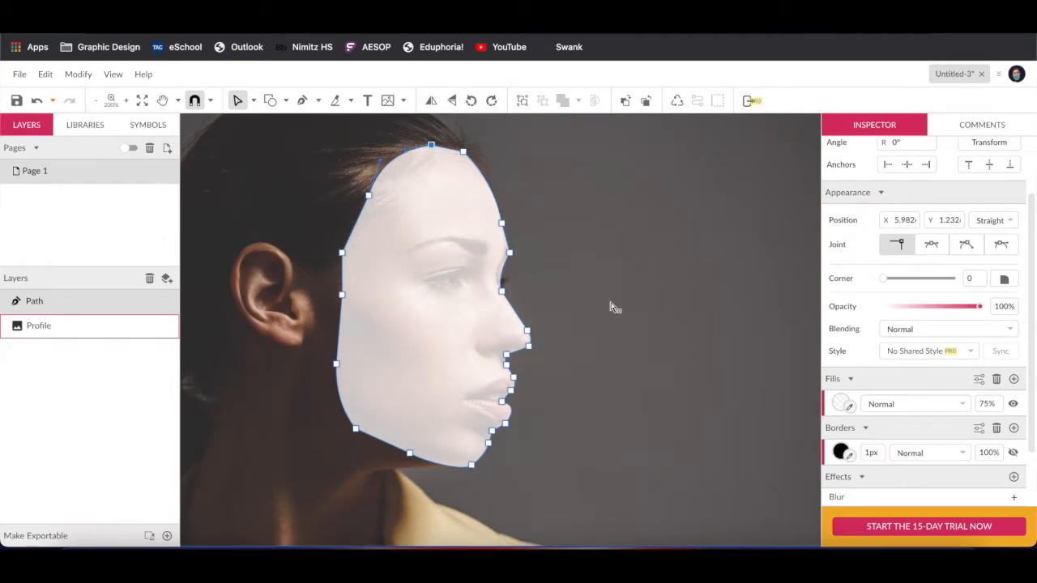
Step: Deselect the finished face path and duplicate the Profile image layer
{"action": "key", "text": "super+0"}
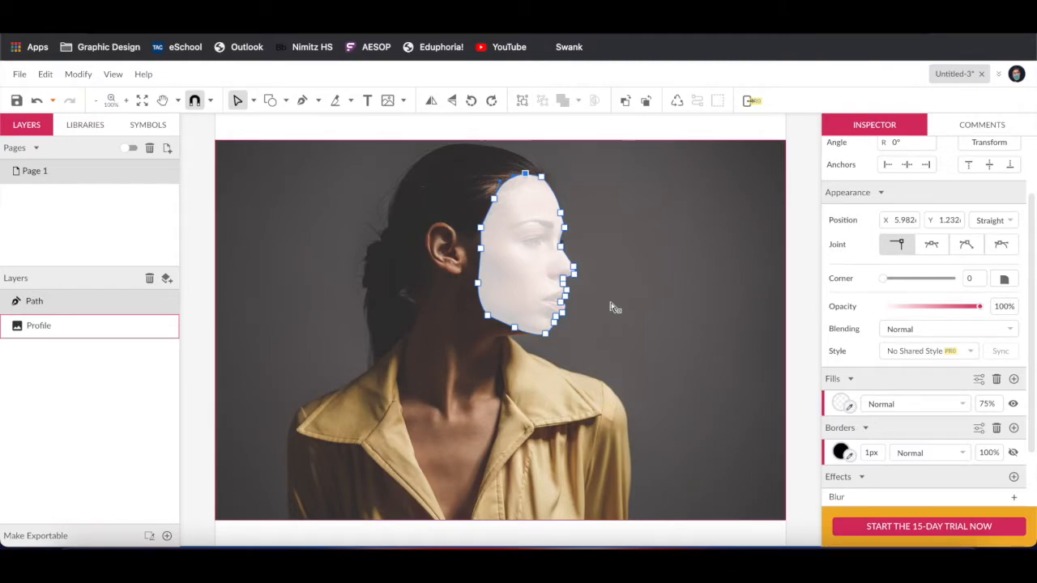
{"action": "left_click", "coordinate": [800, 158]}
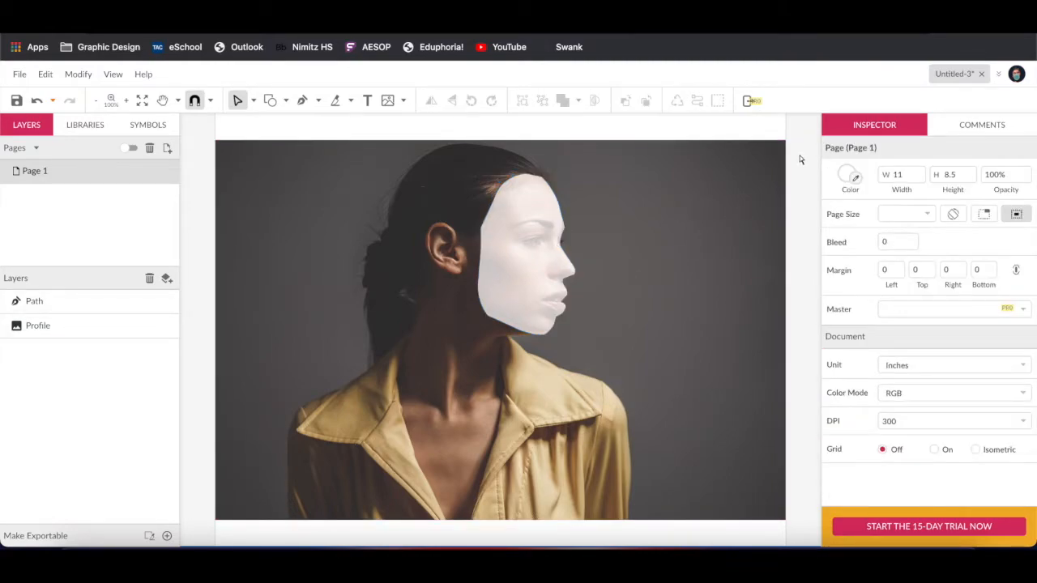
{"action": "key", "text": "super+1"}
{"action": "left_click", "coordinate": [74, 325]}
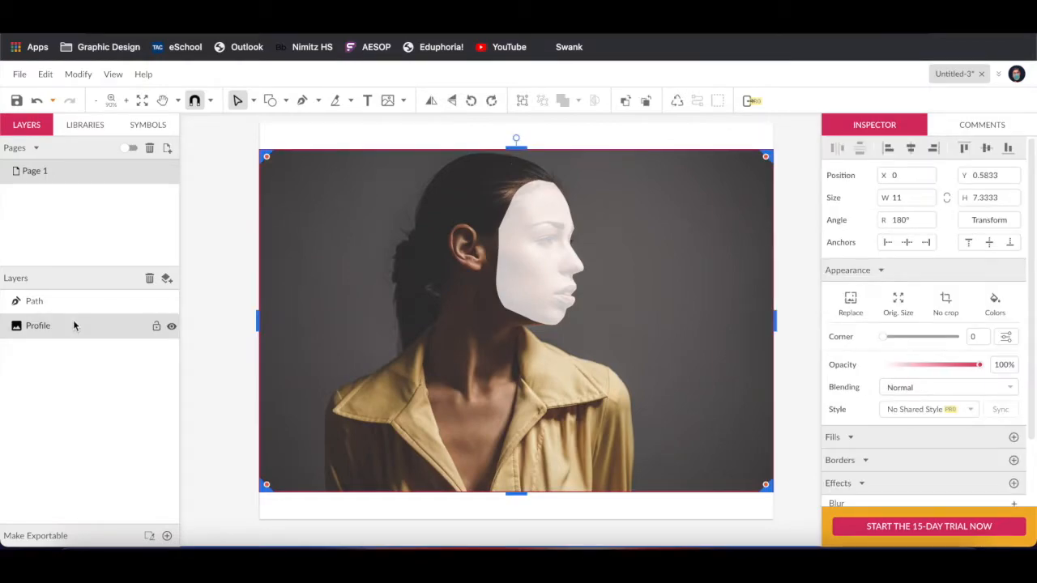
{"action": "key", "text": "super+d"}
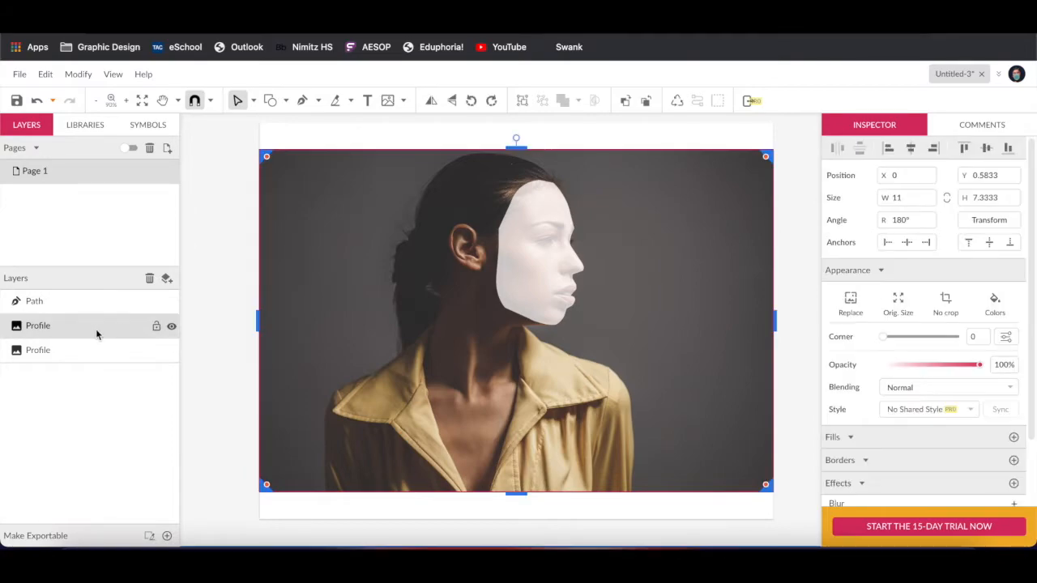
Step: Move the duplicated Profile image above the path and clip it to the face path
{"action": "left_click_drag", "start_coordinate": [93, 334], "coordinate": [90, 299]}
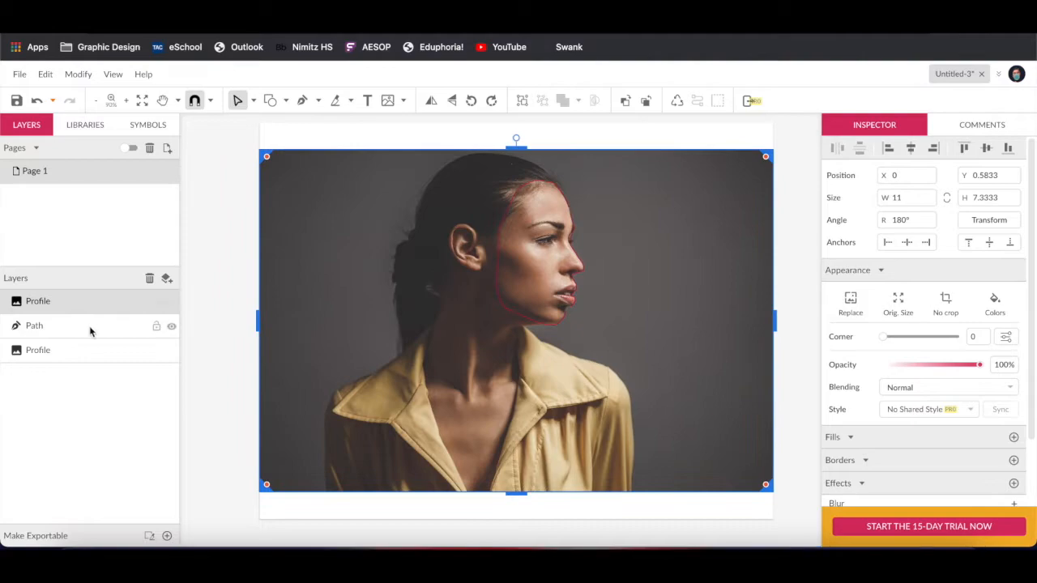
{"action": "left_click", "coordinate": [89, 326], "text": "shift"}
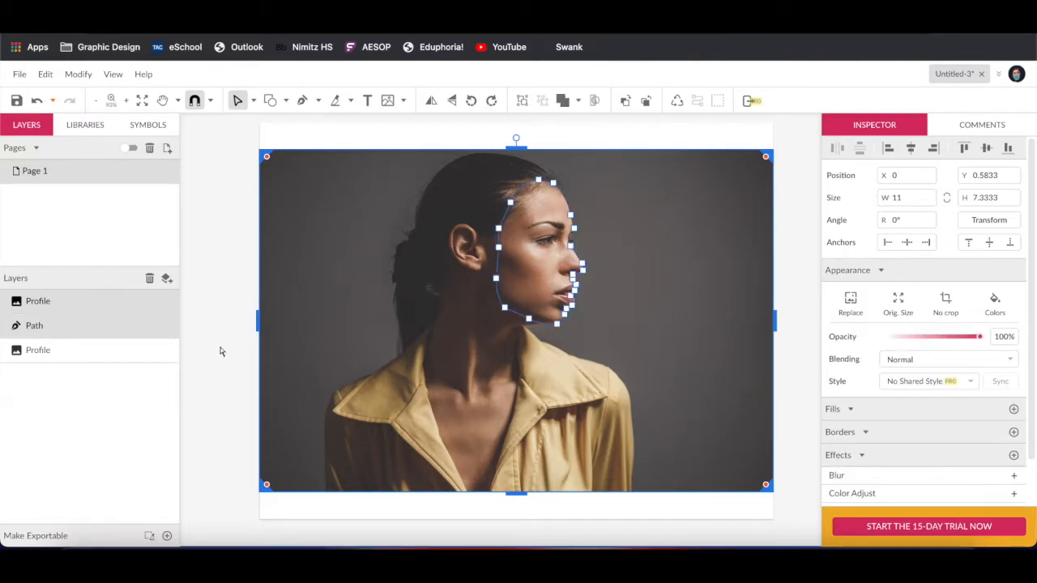
{"action": "left_click", "coordinate": [595, 100]}
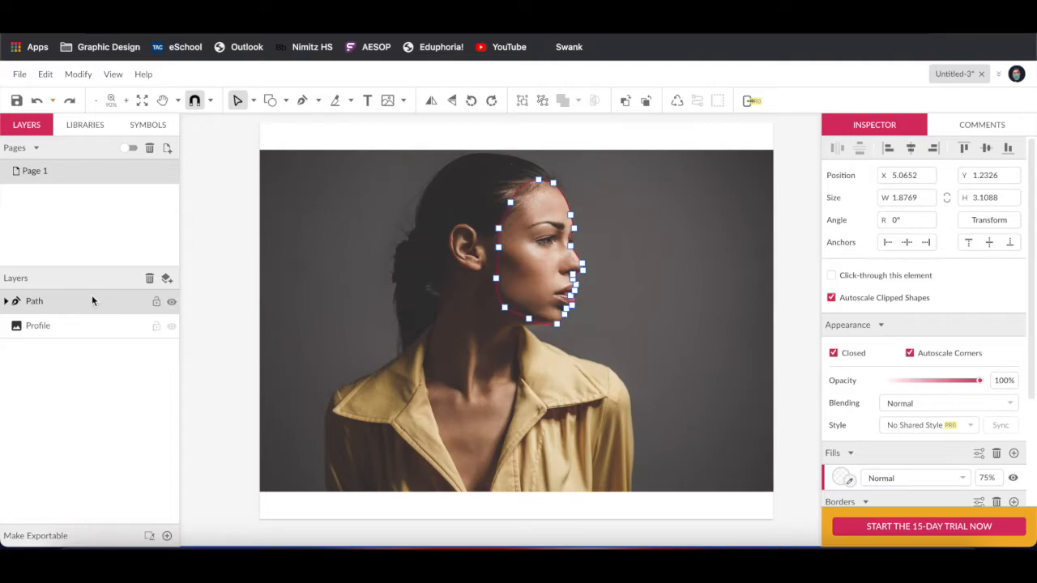
Step: Copy the clipped face path and paste the copy in the same position
{"action": "left_click", "coordinate": [44, 73]}
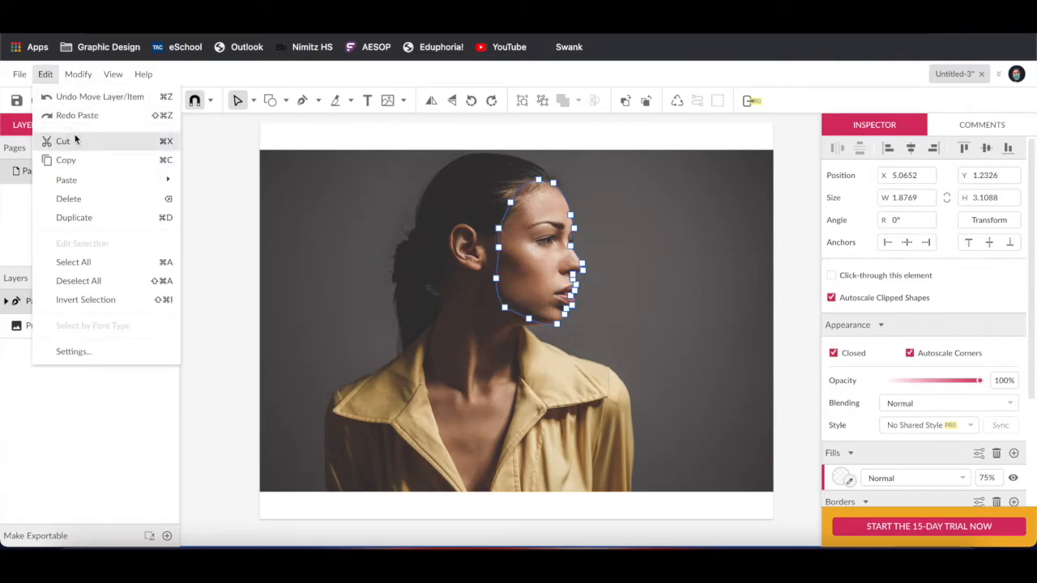
{"action": "left_click", "coordinate": [84, 162]}
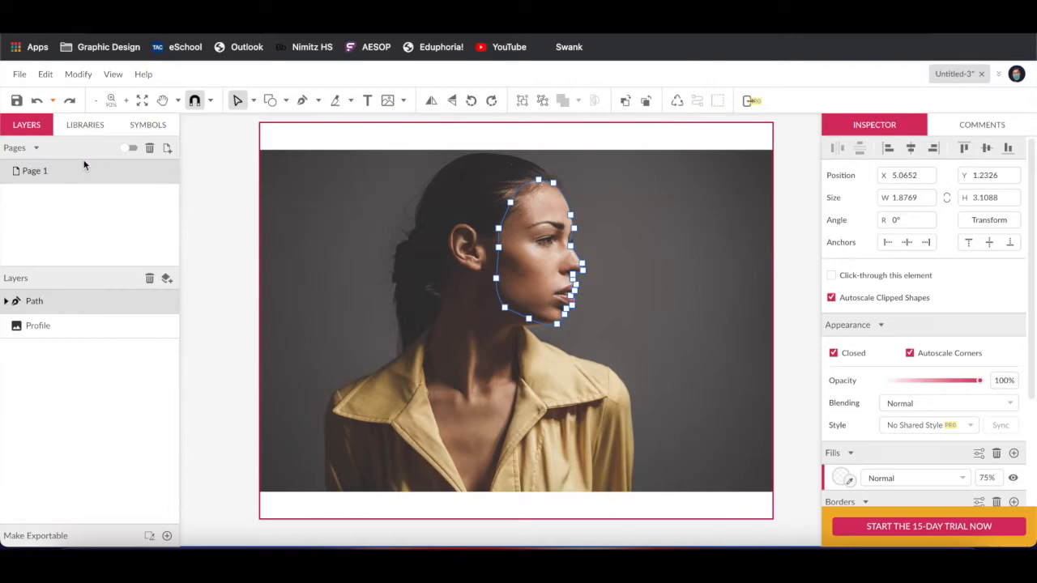
{"action": "left_click", "coordinate": [55, 79]}
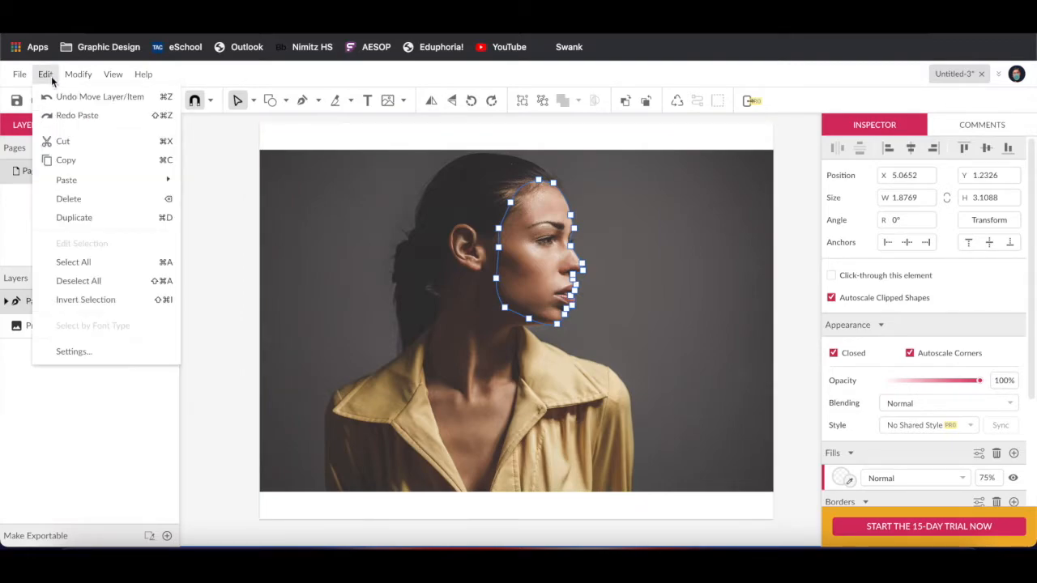
{"action": "mouse_move", "coordinate": [79, 179]}
{"action": "left_click", "coordinate": [217, 182]}
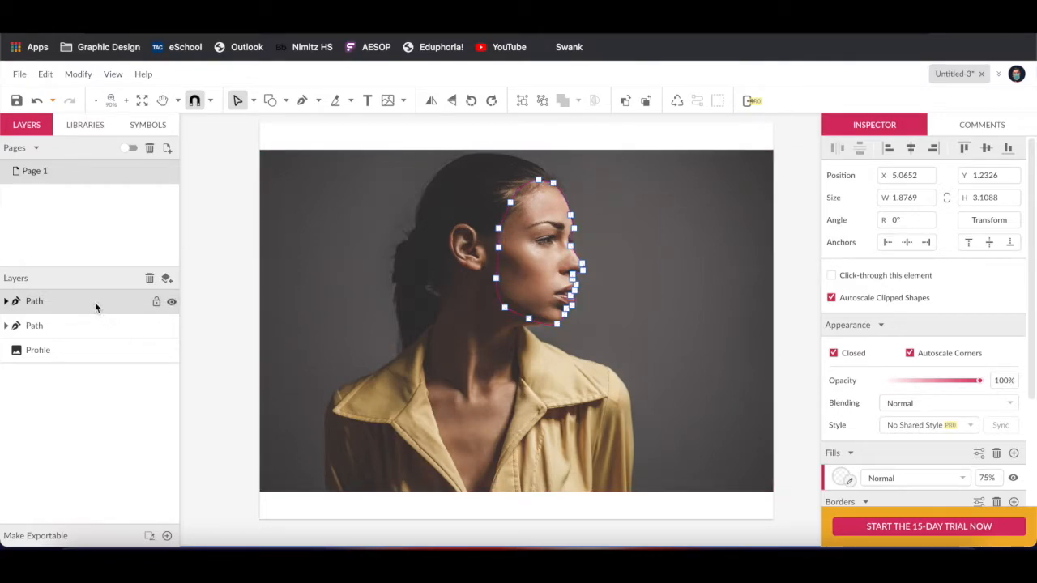
Step: Move the top face copy horizontally with the Pointer tool to just right of the original face, at about X 7.04 in
{"action": "key", "text": "Escape"}
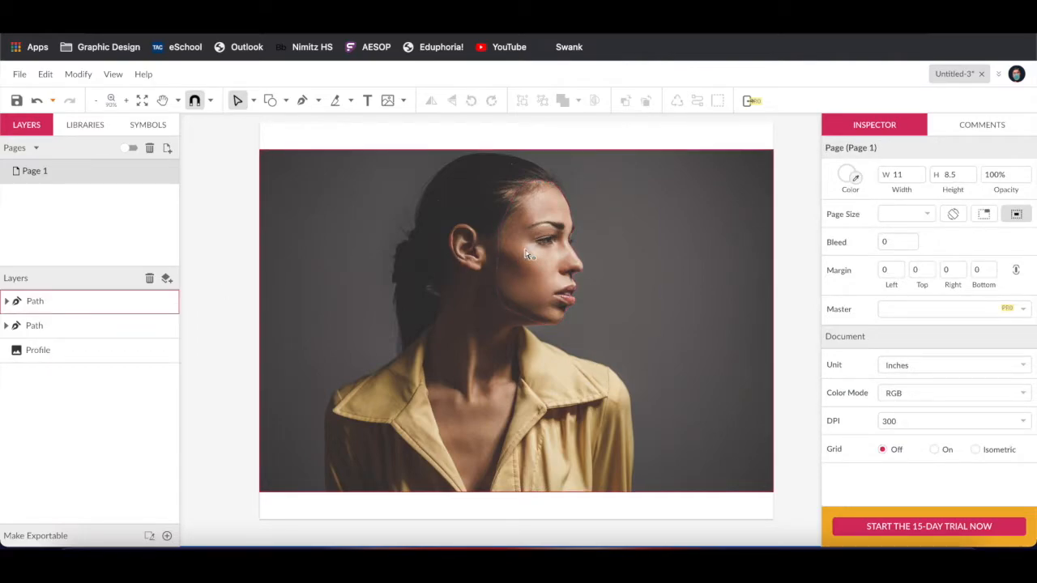
{"action": "left_click", "coordinate": [254, 101]}
{"action": "left_click", "coordinate": [265, 120]}
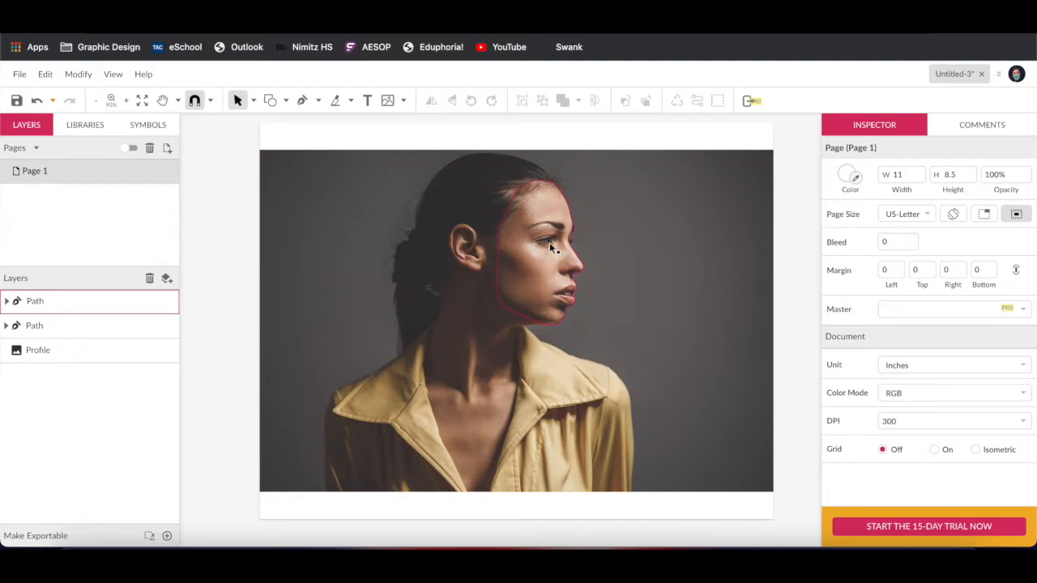
{"action": "left_click_drag", "start_coordinate": [555, 249], "coordinate": [643, 248]}
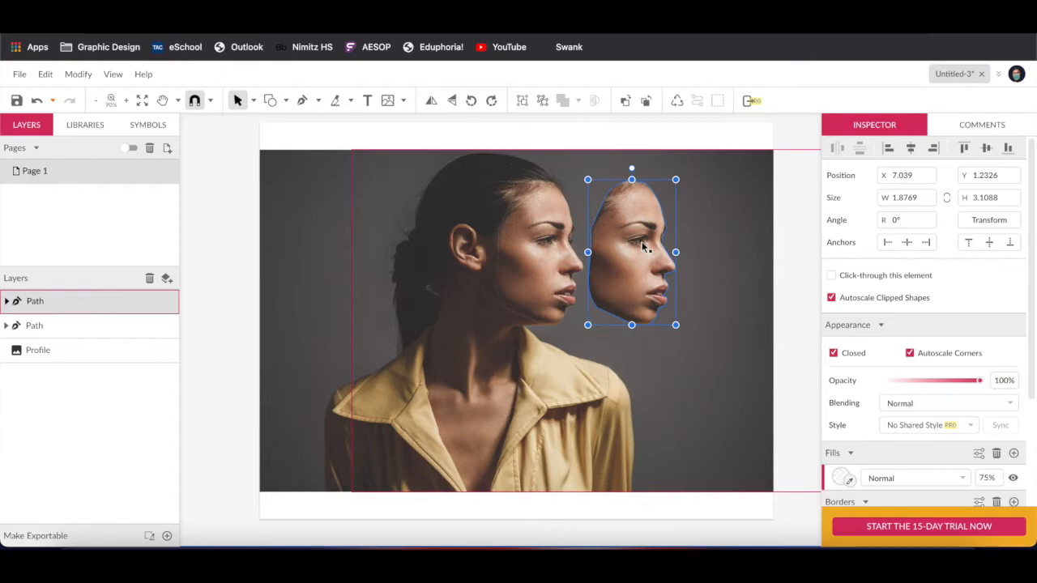
{"action": "left_click", "coordinate": [239, 230]}
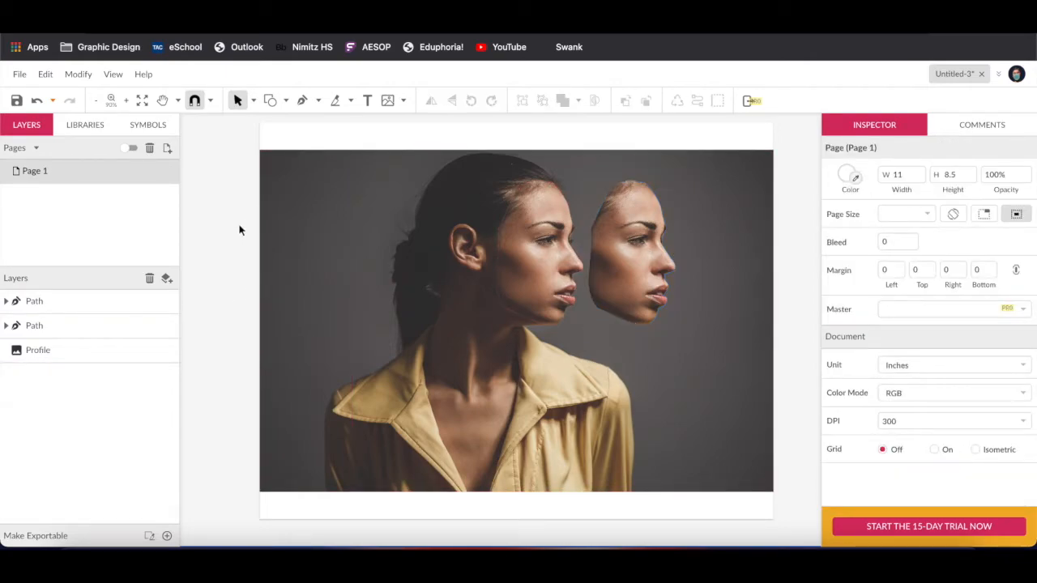
Step: Set the blending mode of the original face path to Subtract and deselect it
{"action": "left_click", "coordinate": [93, 325]}
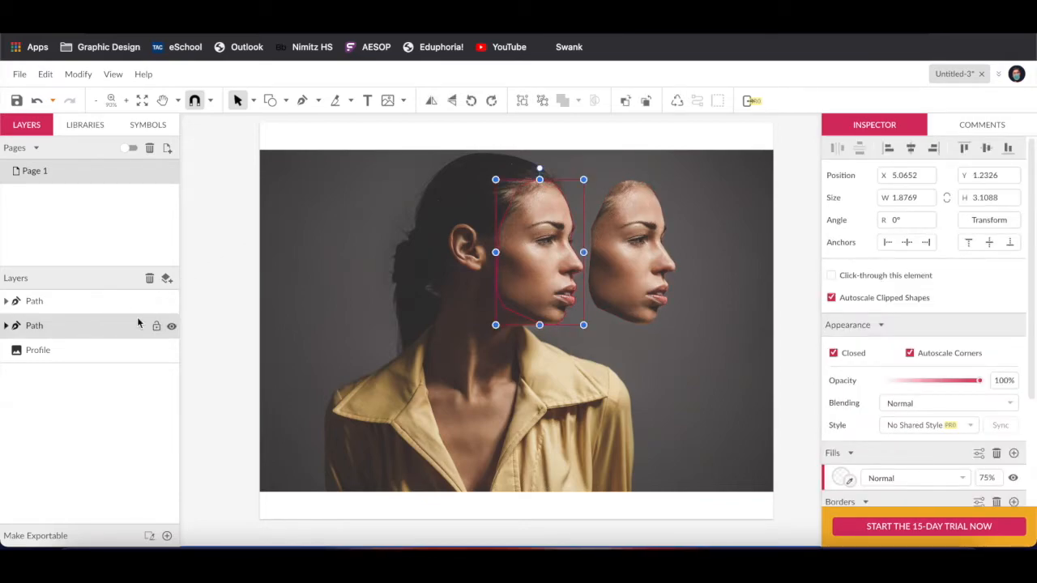
{"action": "left_click", "coordinate": [1011, 404]}
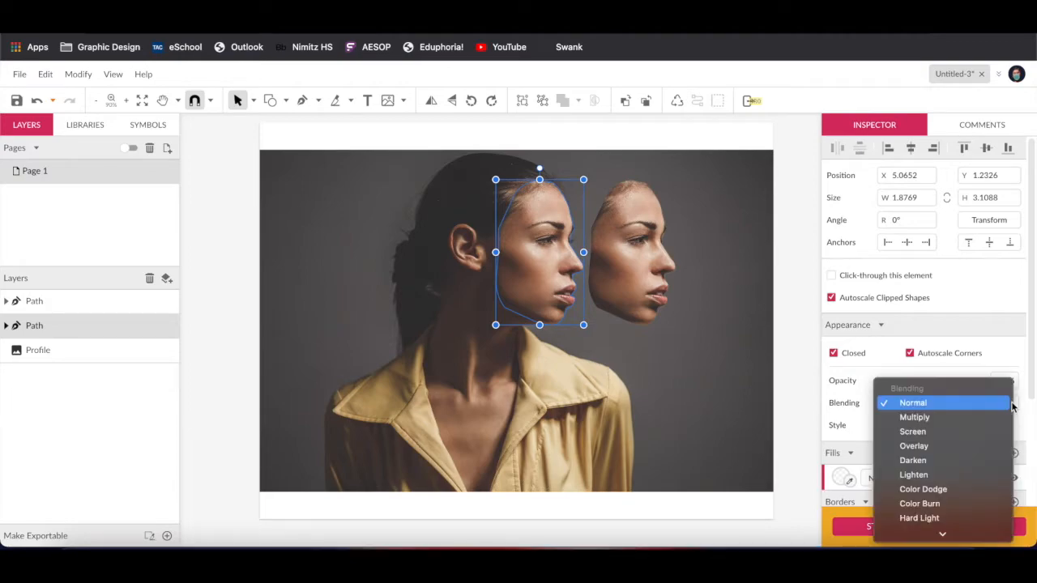
{"action": "scroll", "coordinate": [973, 447], "scroll_direction": "down", "scroll_amount": 5}
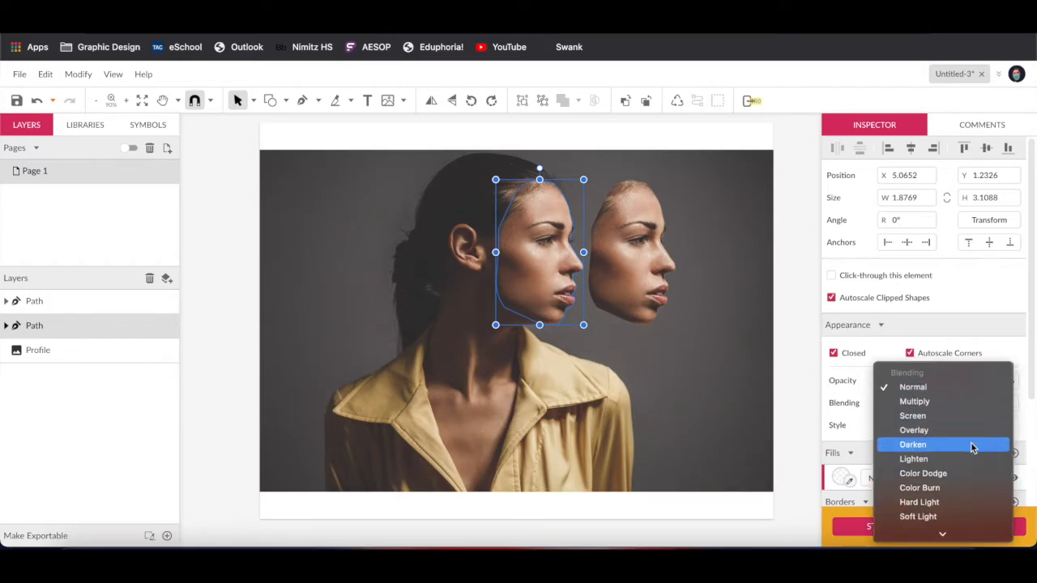
{"action": "scroll", "coordinate": [968, 449], "scroll_direction": "down", "scroll_amount": 5}
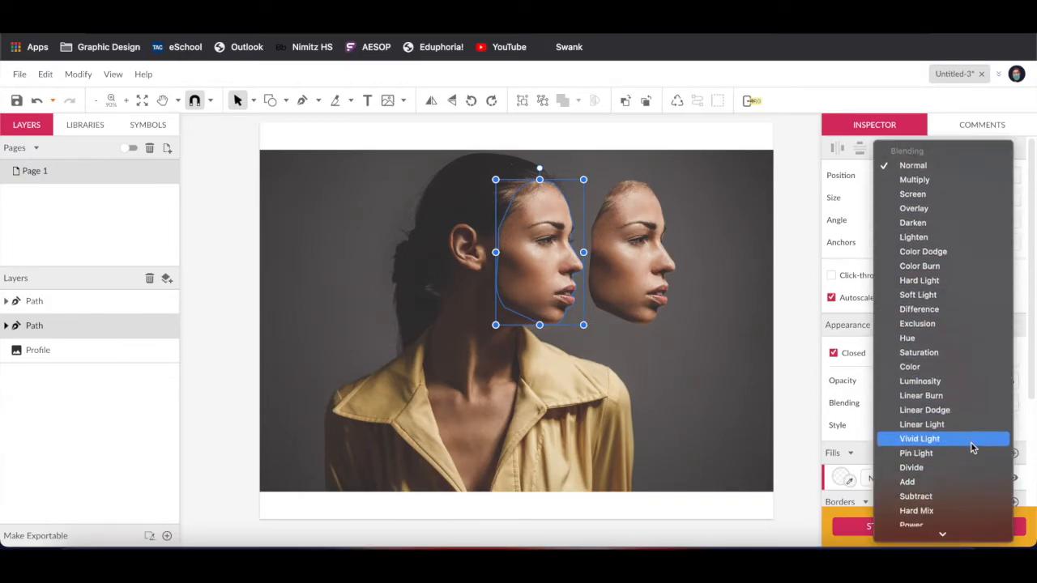
{"action": "left_click", "coordinate": [972, 451]}
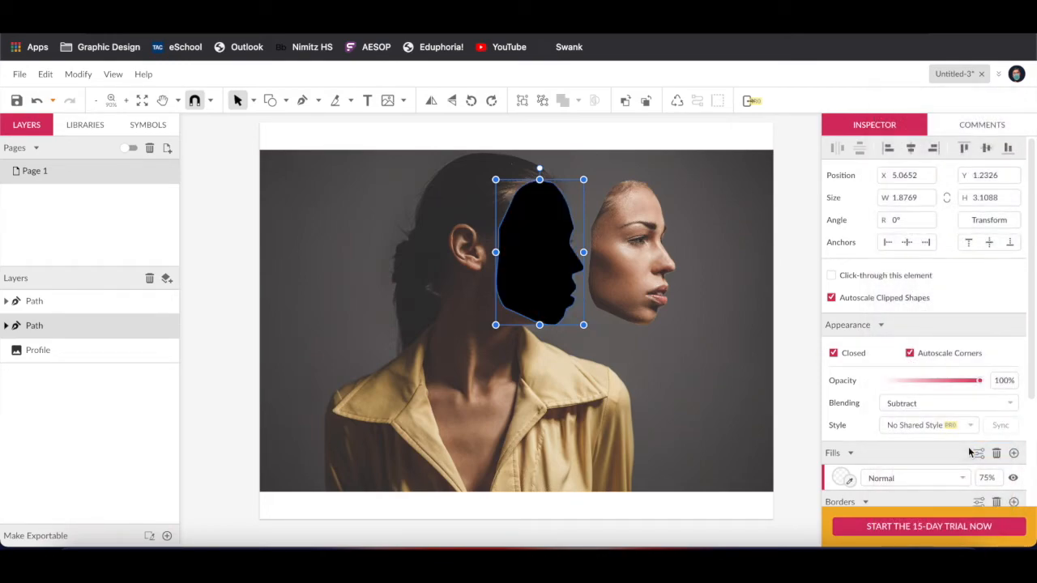
{"action": "left_click", "coordinate": [213, 195]}
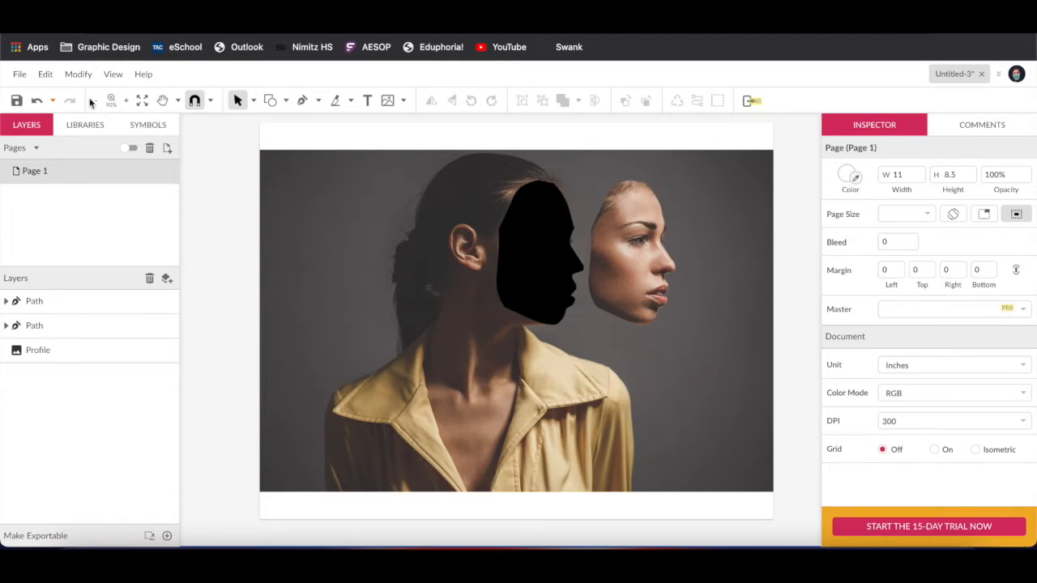
Step: Add a new layer between the two face paths and place the autumn-1008520 leaf image directly above it
{"action": "left_click", "coordinate": [167, 278]}
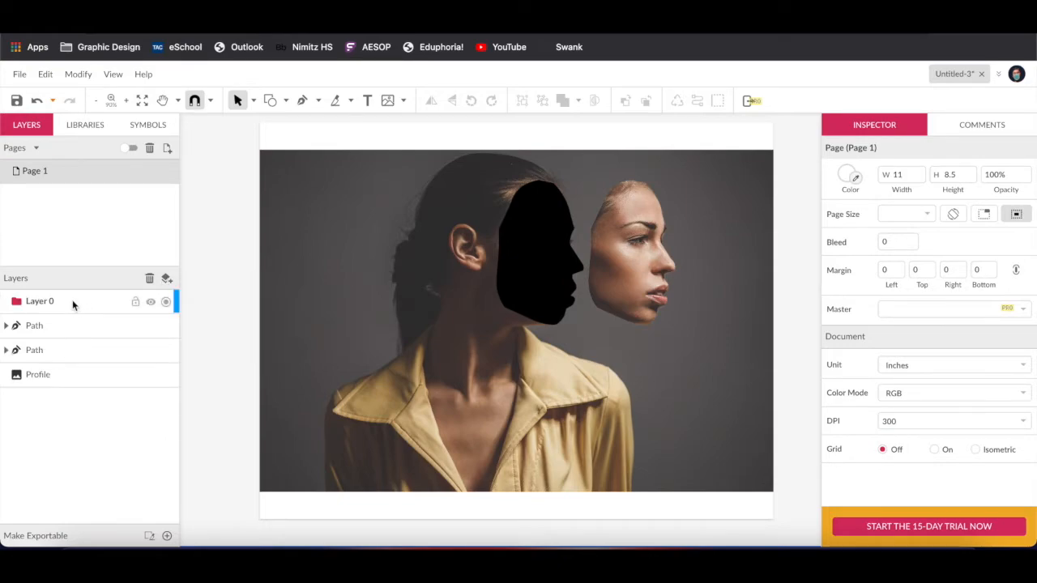
{"action": "left_click_drag", "start_coordinate": [72, 303], "coordinate": [69, 346]}
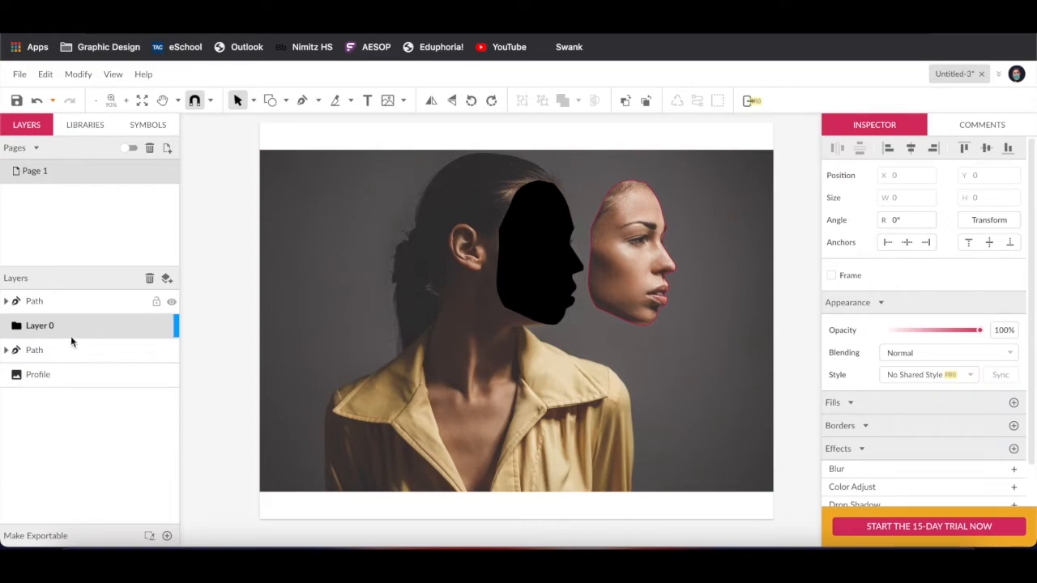
{"action": "left_click", "coordinate": [18, 77]}
{"action": "mouse_move", "coordinate": [86, 306]}
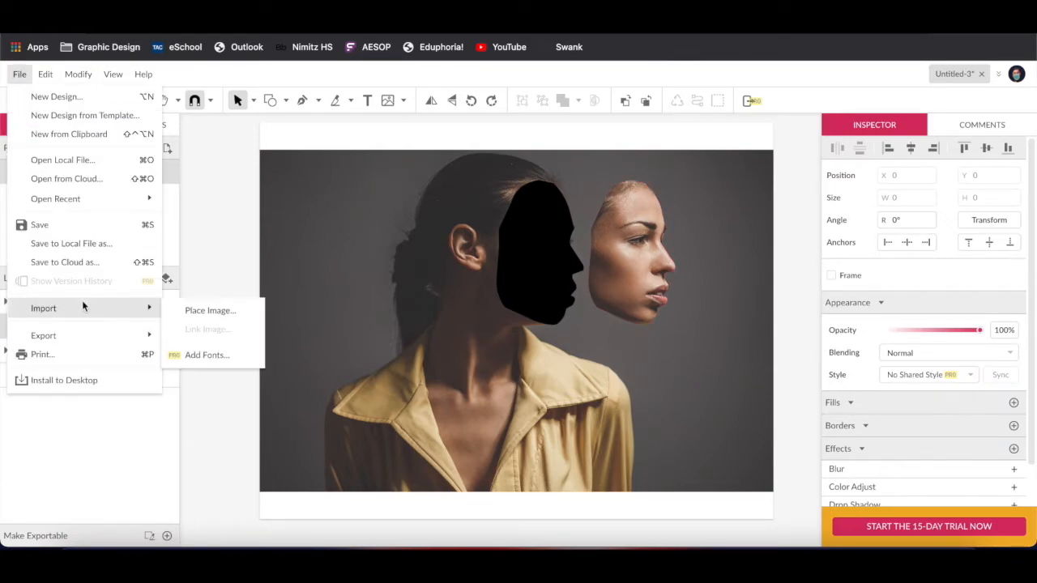
{"action": "left_click", "coordinate": [203, 311]}
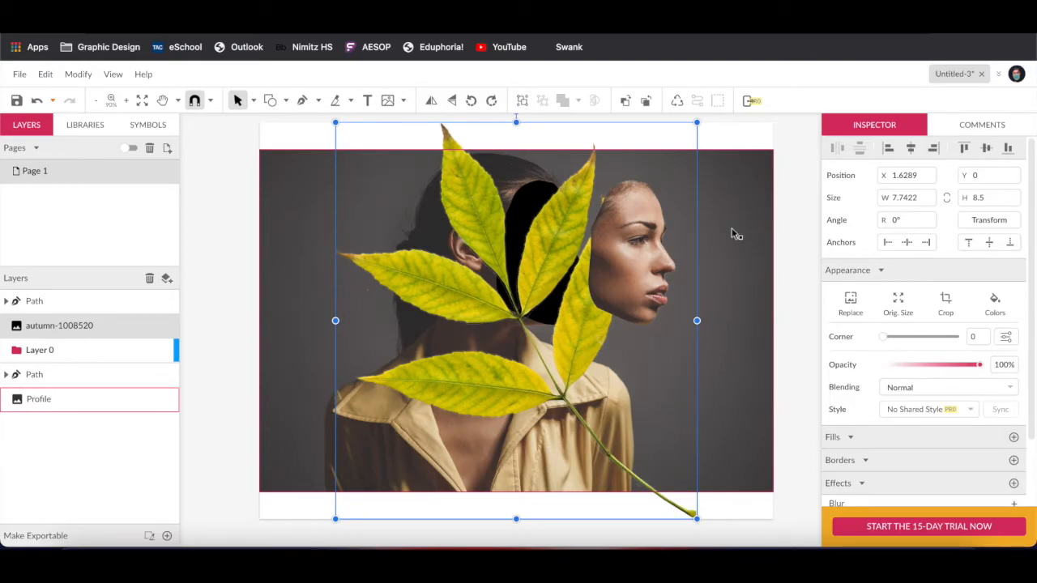
Step: Fit the leaf image between the black silhouette and the face copy, scaled to about 2.43 by 2.2 in and rotated to -101°
{"action": "left_click_drag", "start_coordinate": [697, 123], "coordinate": [448, 343]}
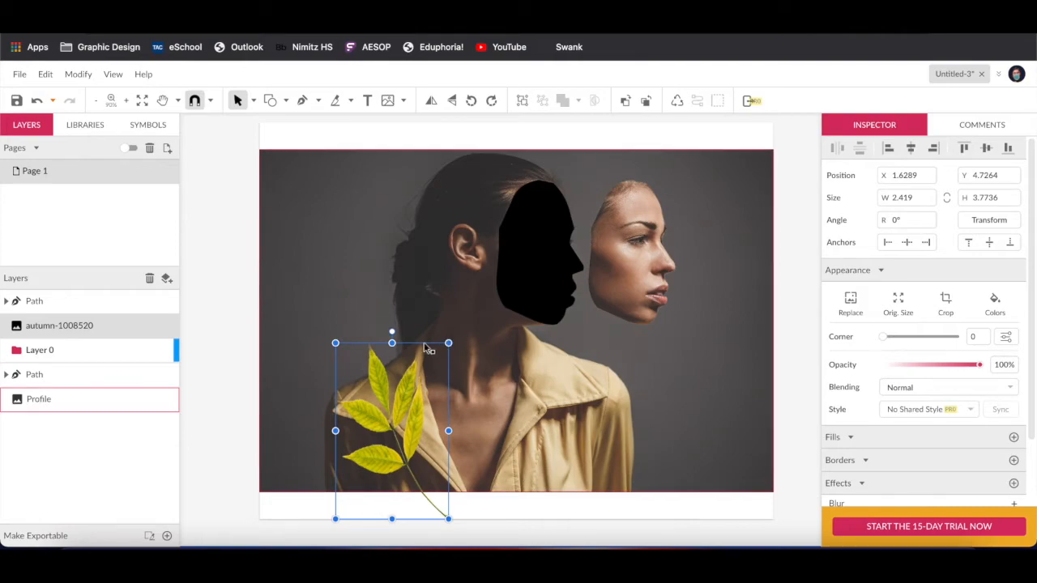
{"action": "left_click_drag", "start_coordinate": [392, 344], "coordinate": [583, 219]}
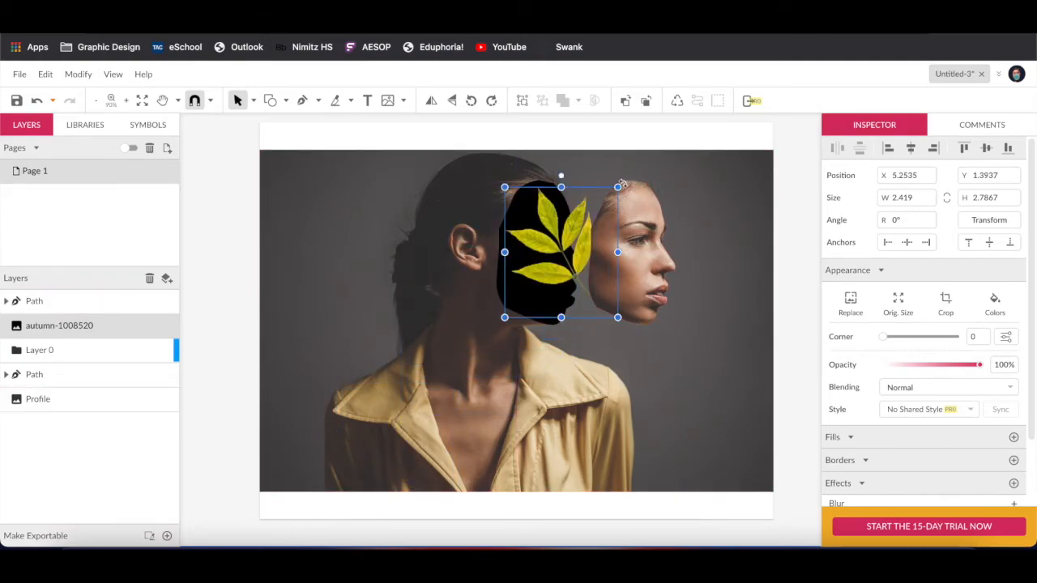
{"action": "left_click_drag", "start_coordinate": [623, 188], "coordinate": [626, 276]}
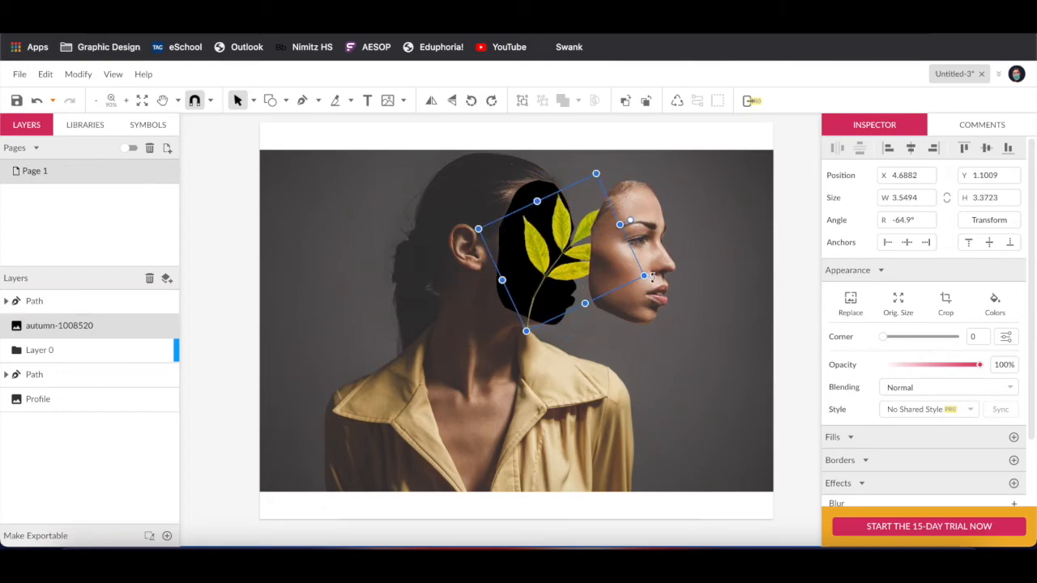
{"action": "left_click_drag", "start_coordinate": [648, 278], "coordinate": [619, 327]}
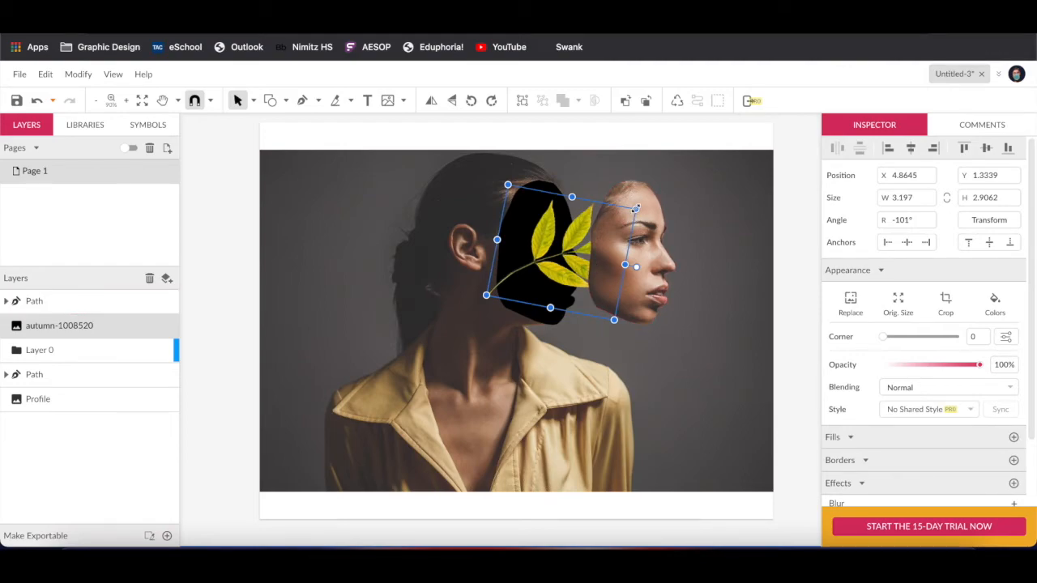
{"action": "left_click_drag", "start_coordinate": [635, 209], "coordinate": [581, 226]}
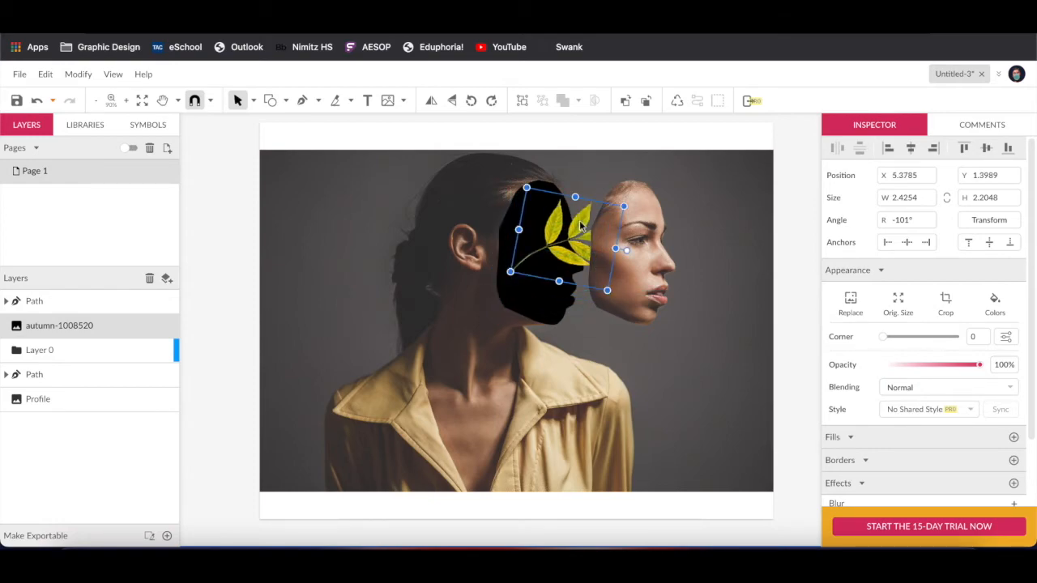
{"action": "left_click_drag", "start_coordinate": [579, 227], "coordinate": [577, 231]}
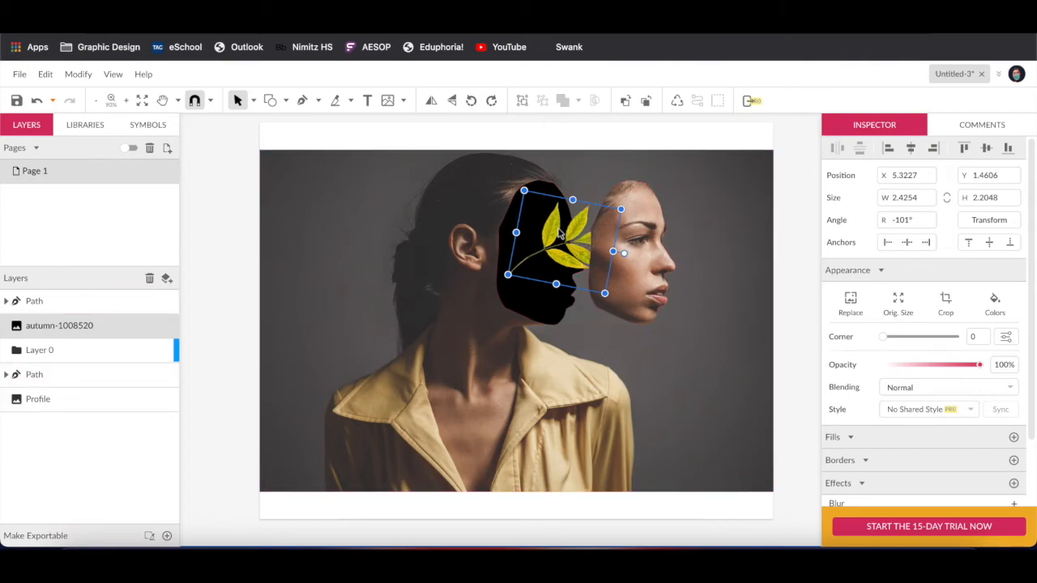
Step: Duplicate the leaf, flip the copy vertically and place it below the first at about X 5.45, Y 2.14 in
{"action": "left_click_drag", "start_coordinate": [556, 230], "coordinate": [549, 255]}
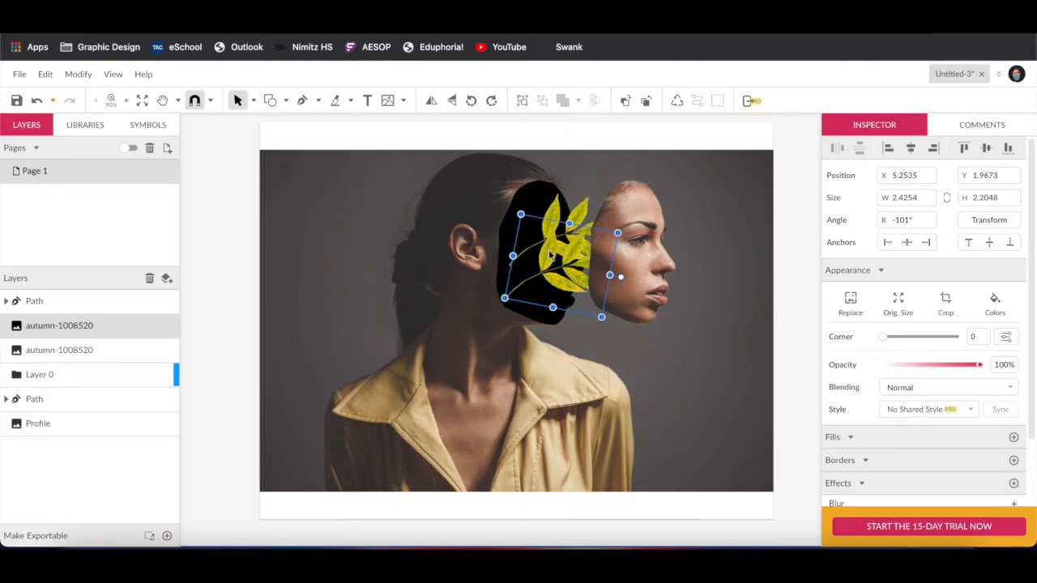
{"action": "left_click", "coordinate": [451, 100]}
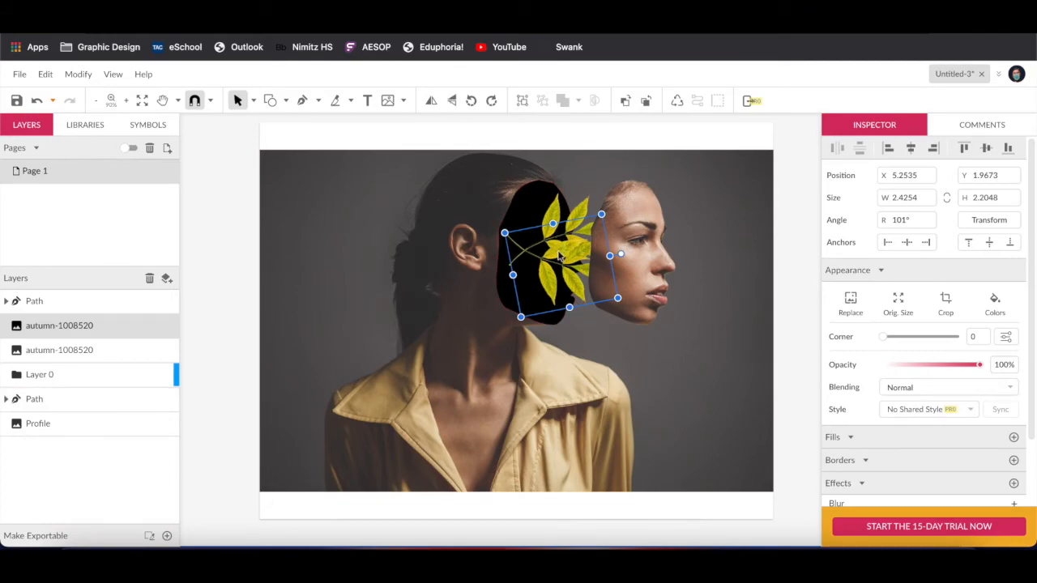
{"action": "left_click_drag", "start_coordinate": [559, 256], "coordinate": [573, 261]}
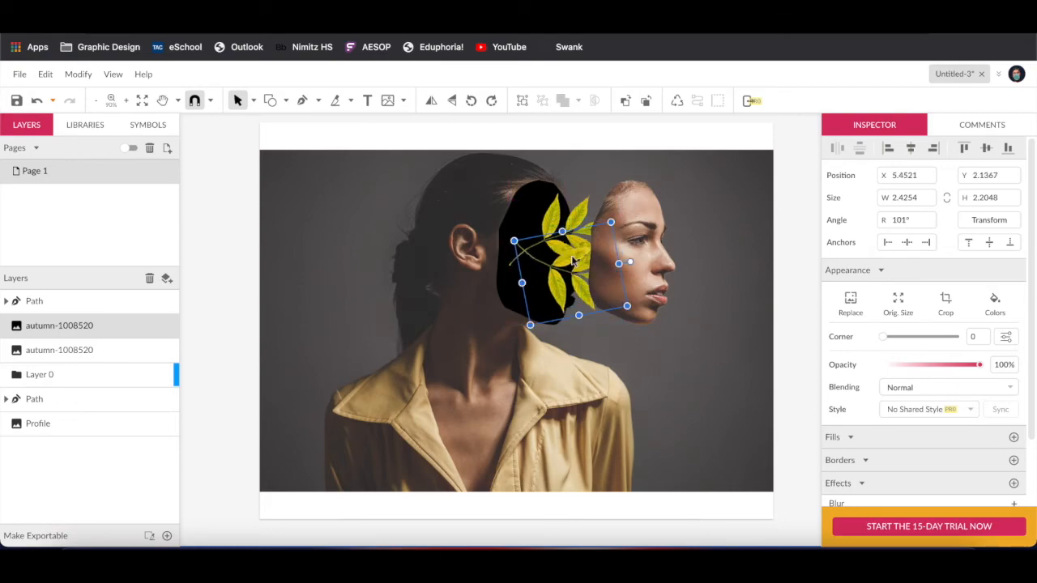
Step: Duplicate the upper leaf, rotate the copy to about -117.2° and place it higher in the gap at about X 5.27, Y 0.62 in
{"action": "left_click", "coordinate": [551, 226]}
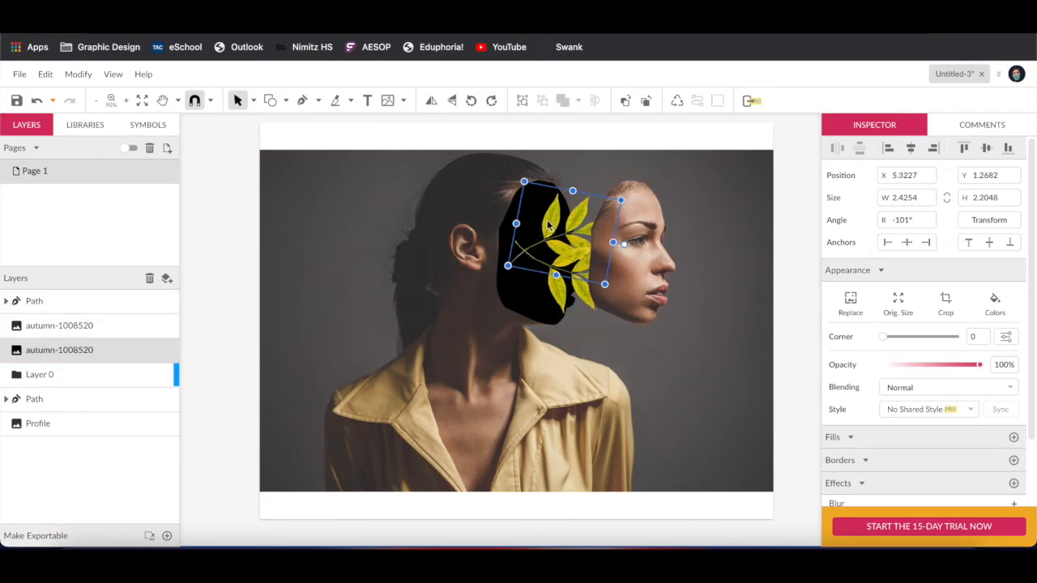
{"action": "left_click_drag", "start_coordinate": [551, 223], "coordinate": [539, 223]}
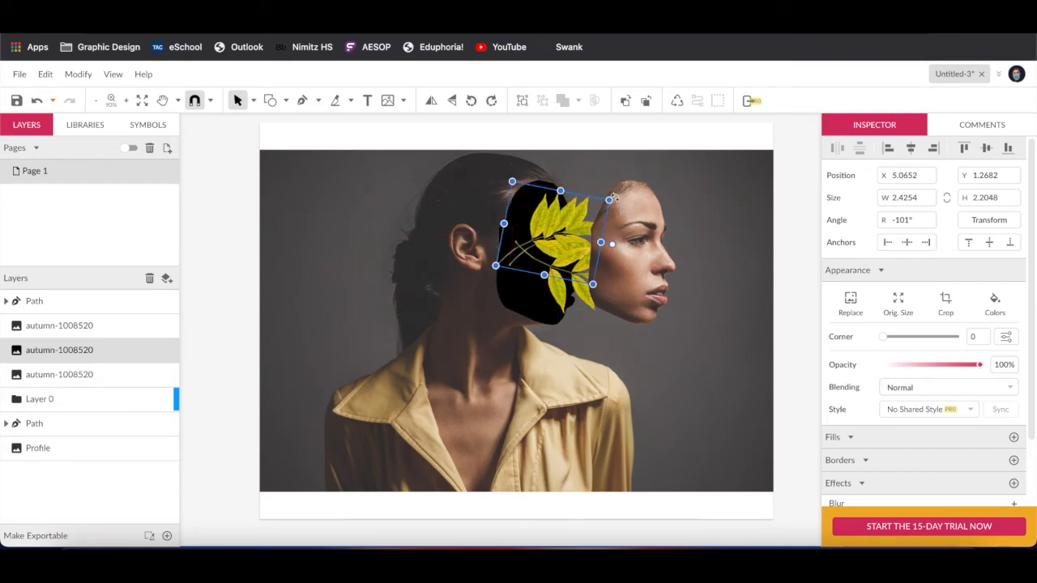
{"action": "left_click_drag", "start_coordinate": [613, 198], "coordinate": [589, 179]}
{"action": "left_click_drag", "start_coordinate": [556, 218], "coordinate": [565, 203]}
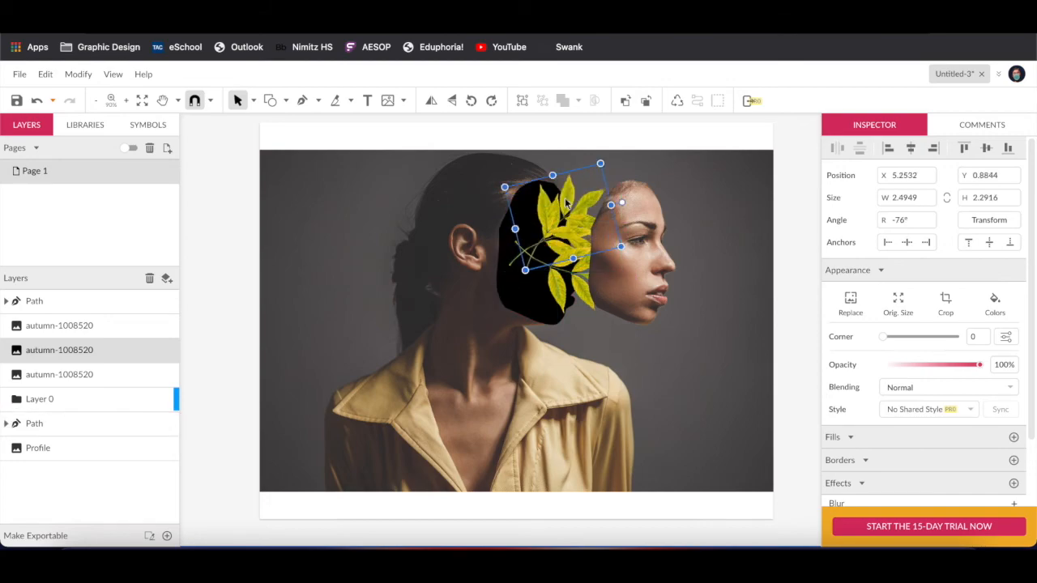
{"action": "left_click_drag", "start_coordinate": [568, 196], "coordinate": [573, 192]}
{"action": "left_click_drag", "start_coordinate": [614, 155], "coordinate": [633, 196]}
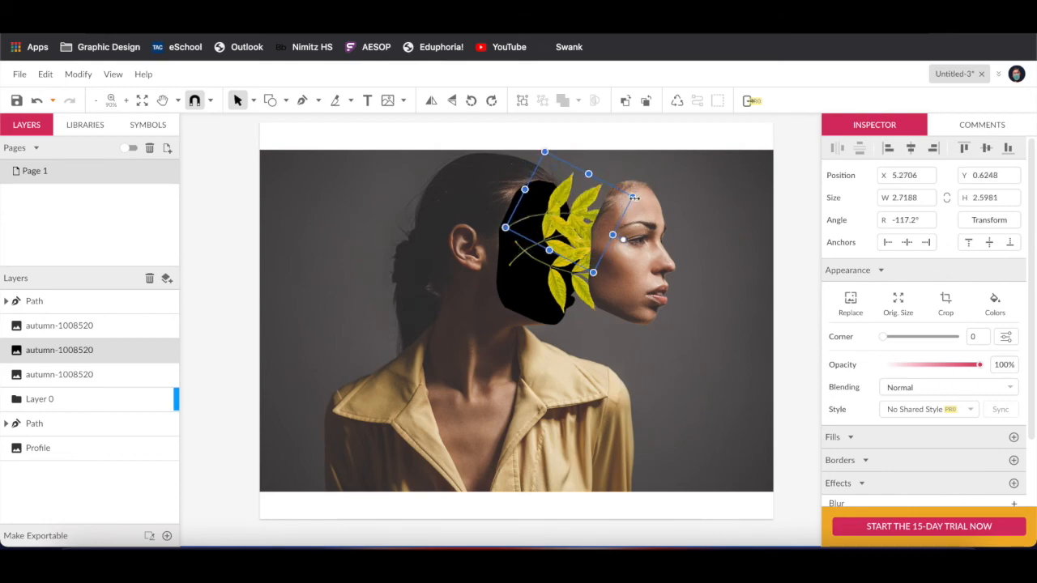
{"action": "left_click", "coordinate": [787, 224]}
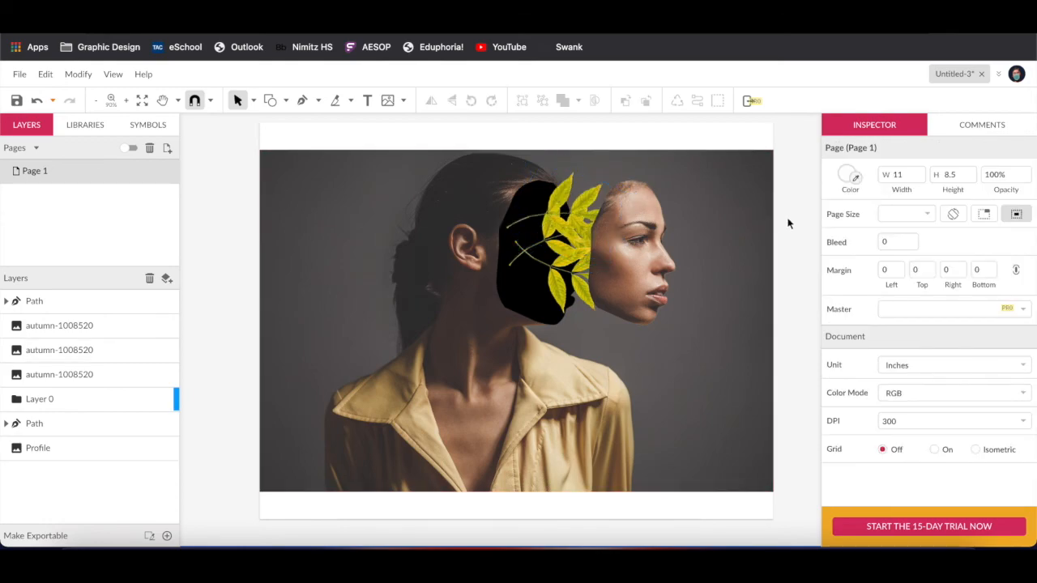